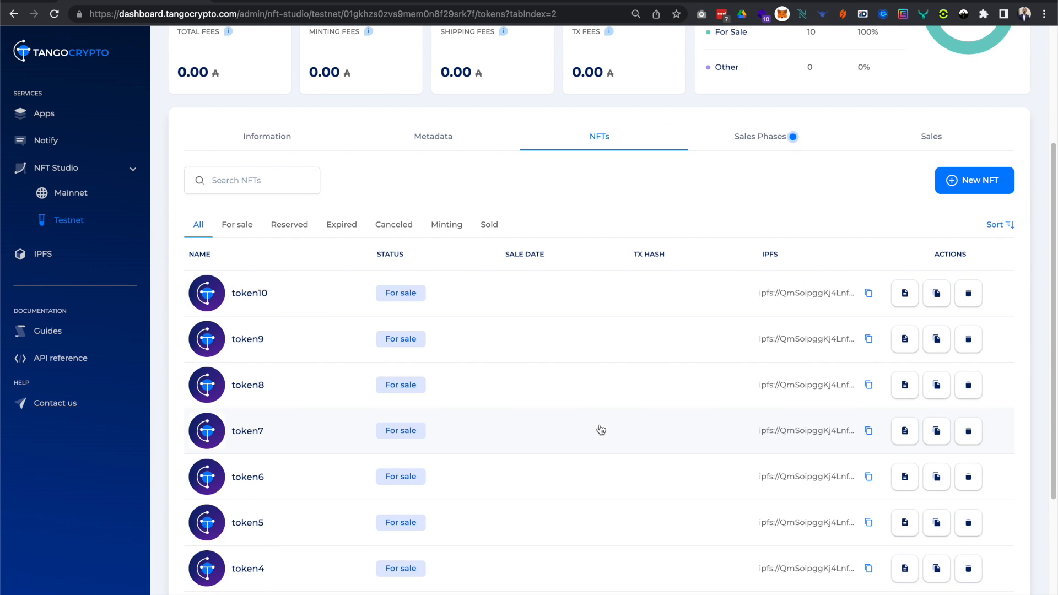
Start adding a new sale phase to the Allowlist NFT collection.
scroll(643, 383, up, 2)
scroll(642, 383, up, 2)
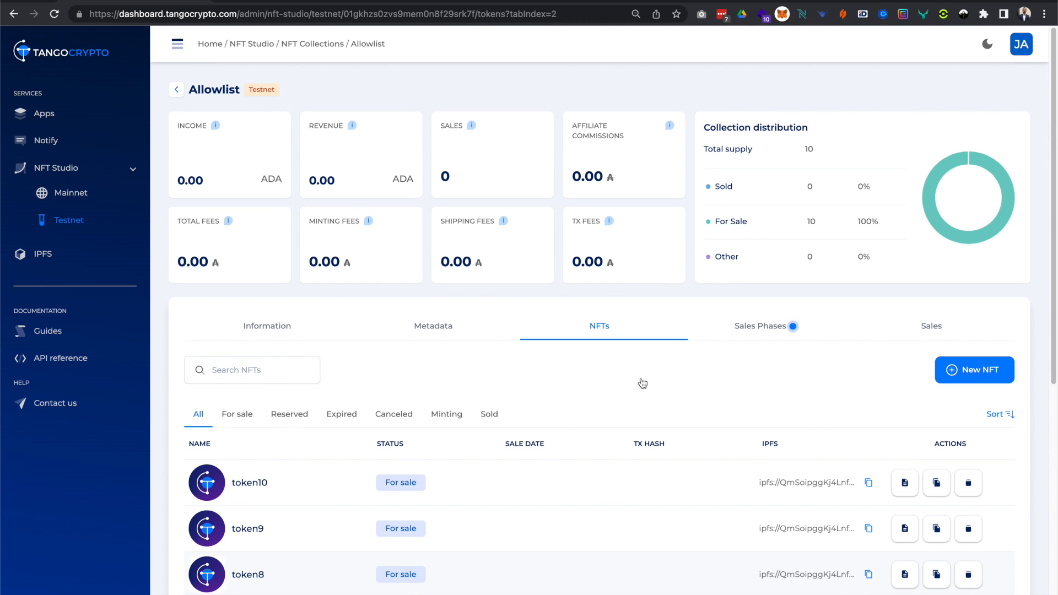
click(765, 339)
scroll(699, 432, down, 1)
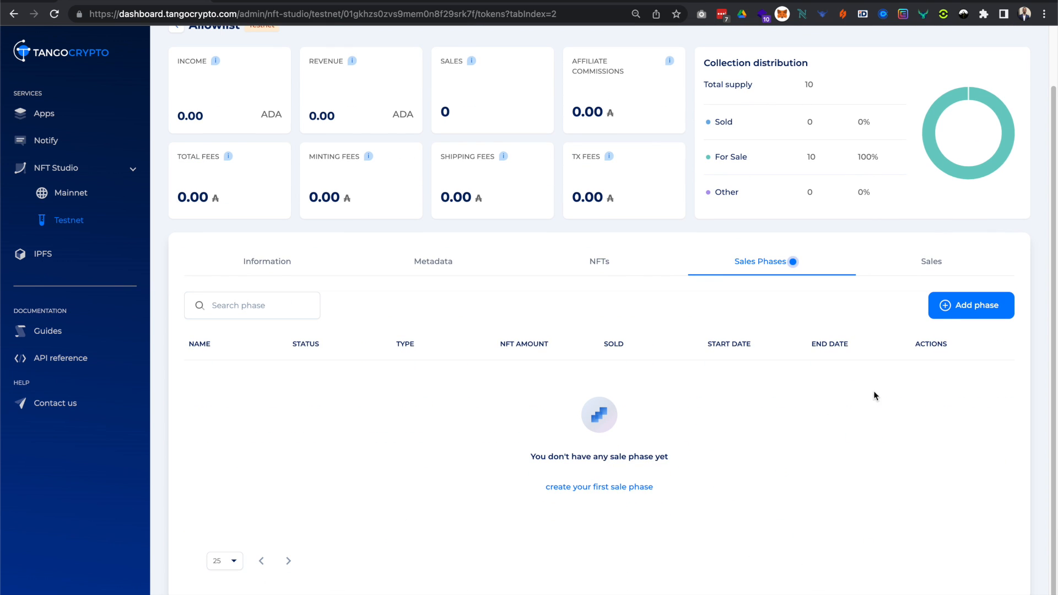
click(944, 315)
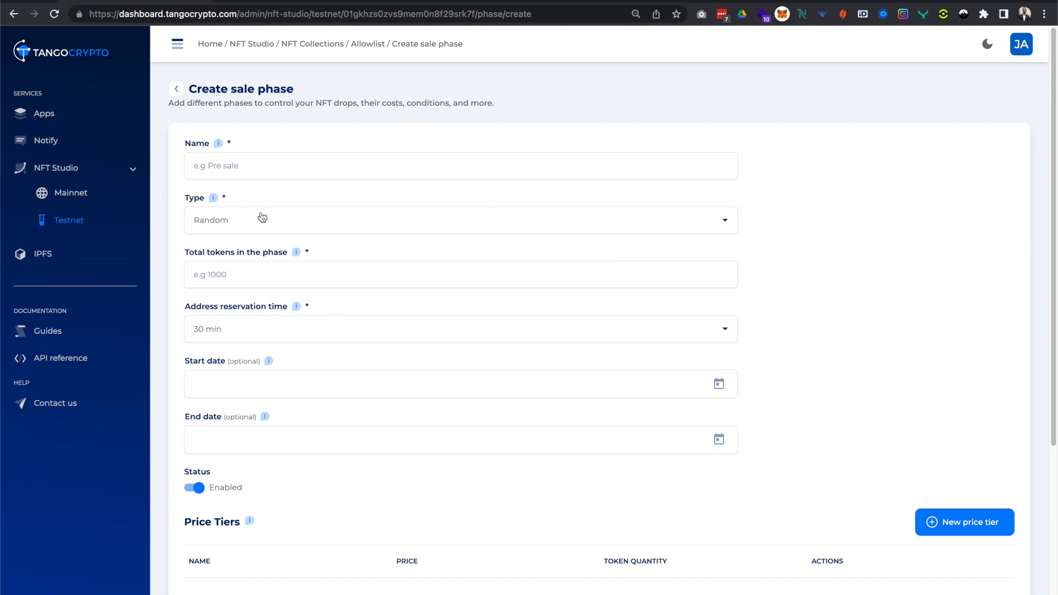
Name the sale phase allowlist and set its total number of tokens to 10.
click(268, 168)
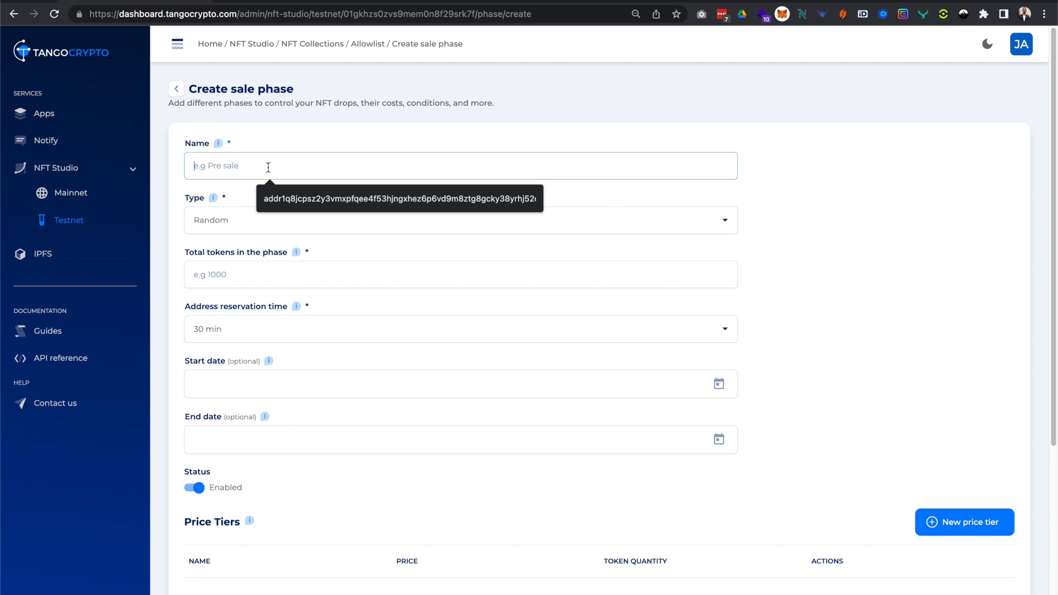
text(allow)
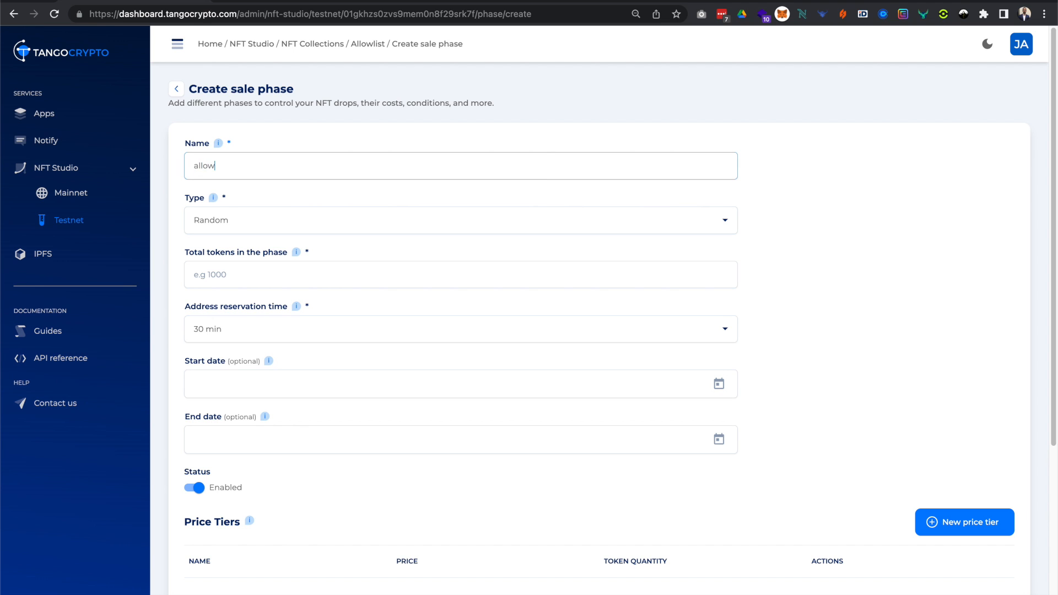
text(list)
key(Tab)
key(Tab)
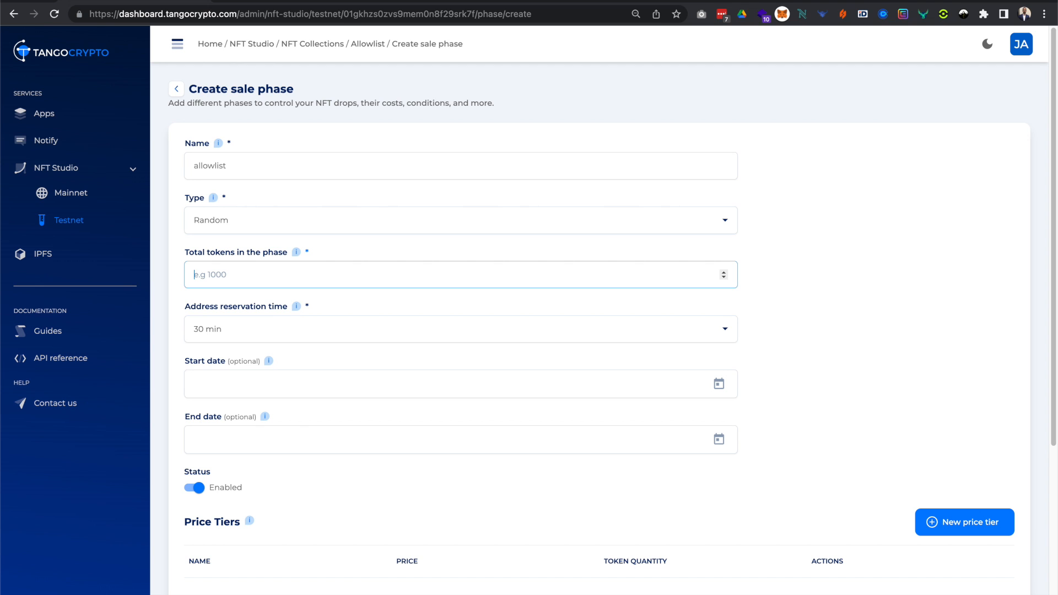
text(100)
key(BackSpace)
Set the sale phase's address reservation time to 10 min.
scroll(345, 389, down, 5)
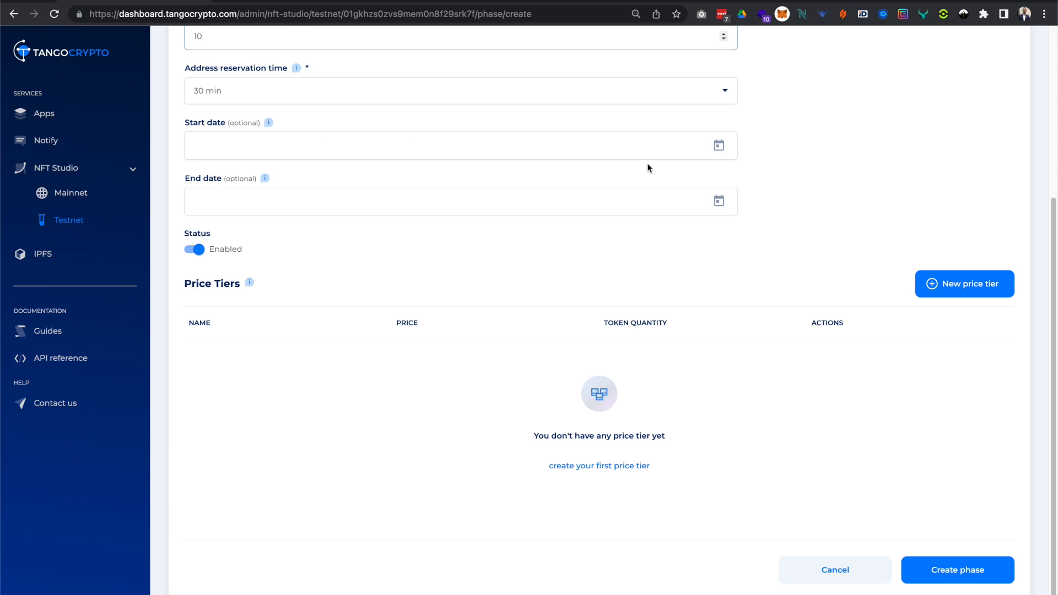
click(704, 100)
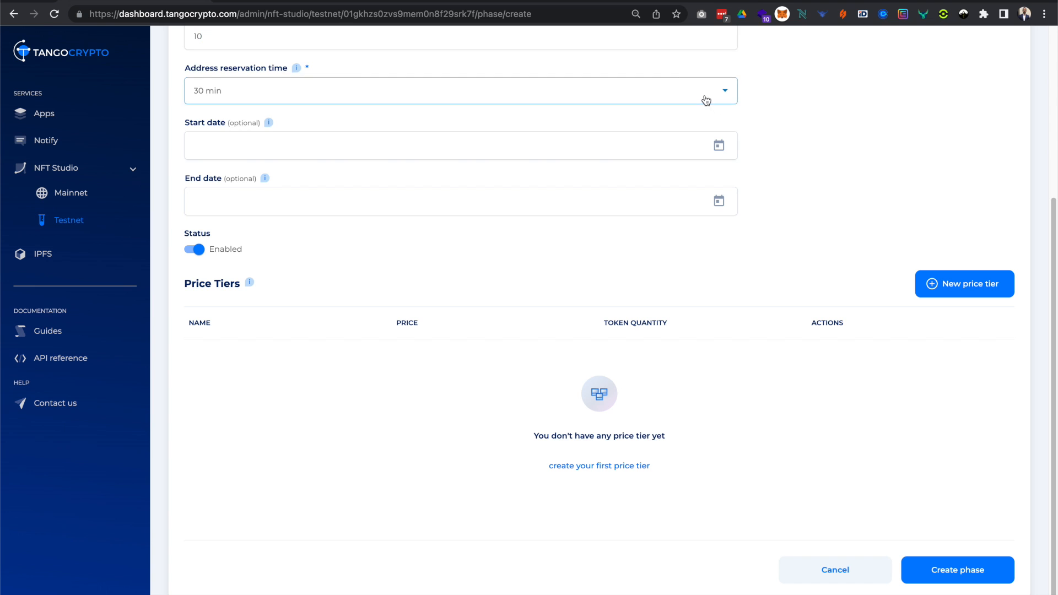
click(248, 43)
Add a price tier named golden, priced at 10 ADA for 1 NFT.
click(935, 290)
click(442, 243)
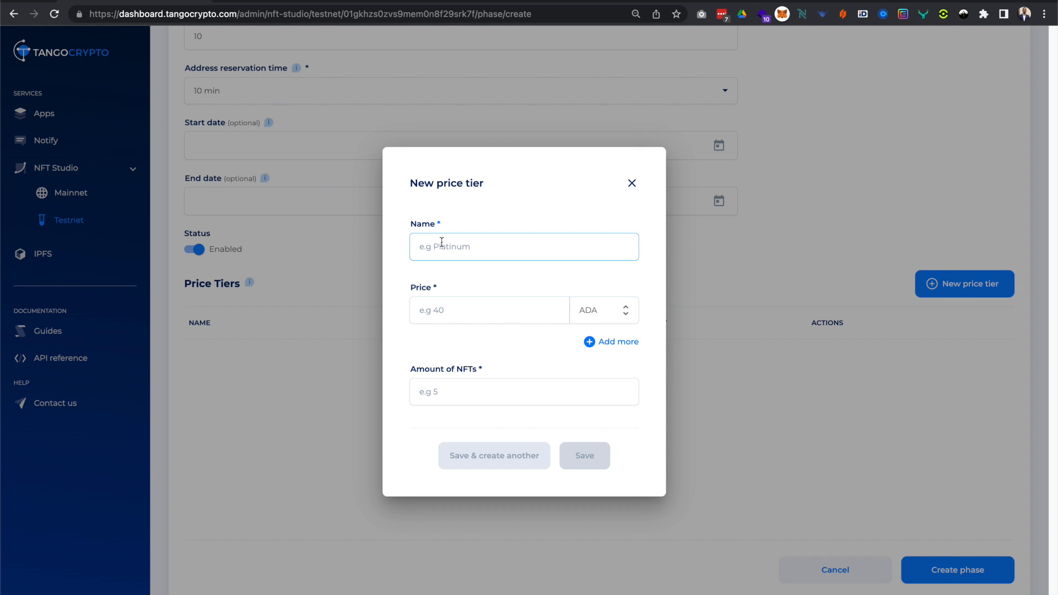
text(golden)
key(Tab)
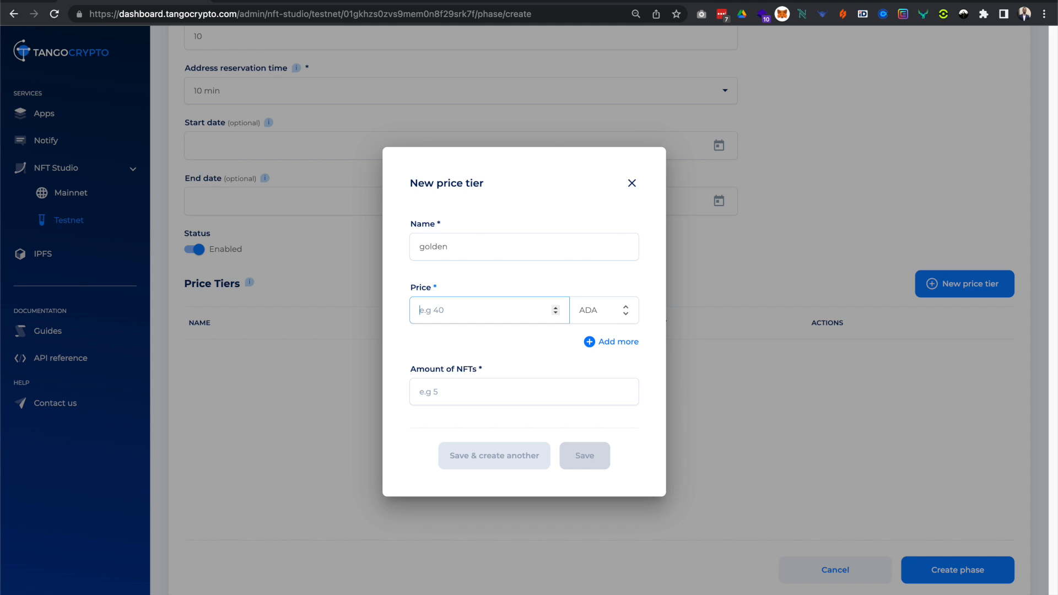
text(10)
click(453, 386)
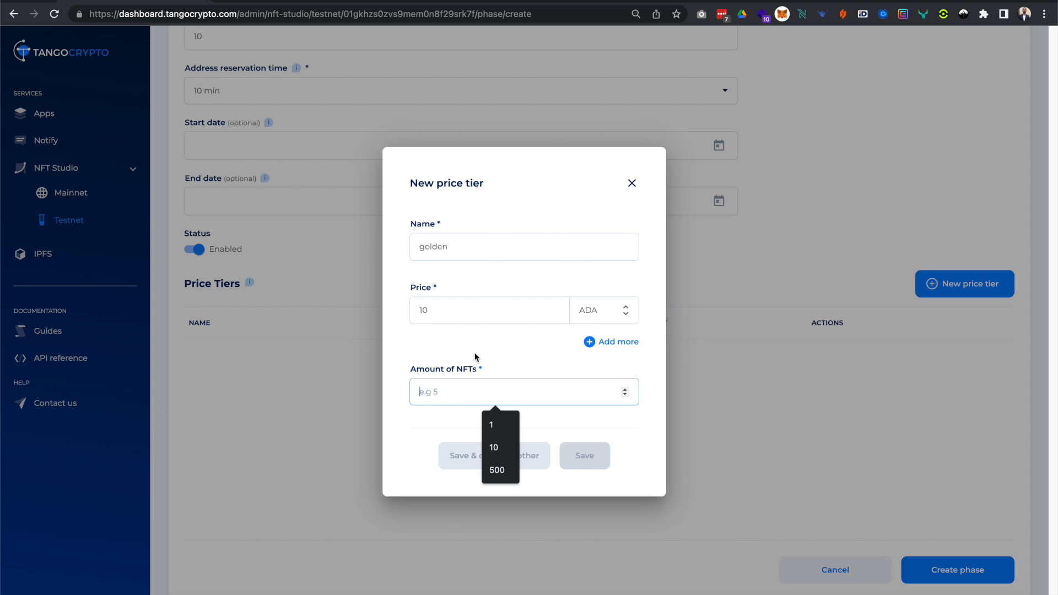
text(1)
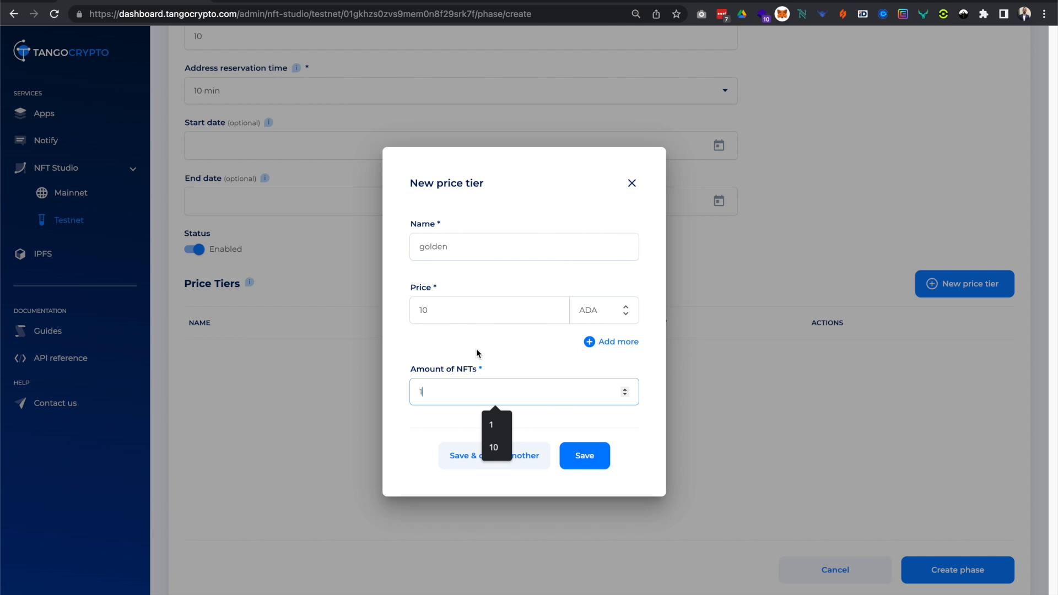
click(583, 457)
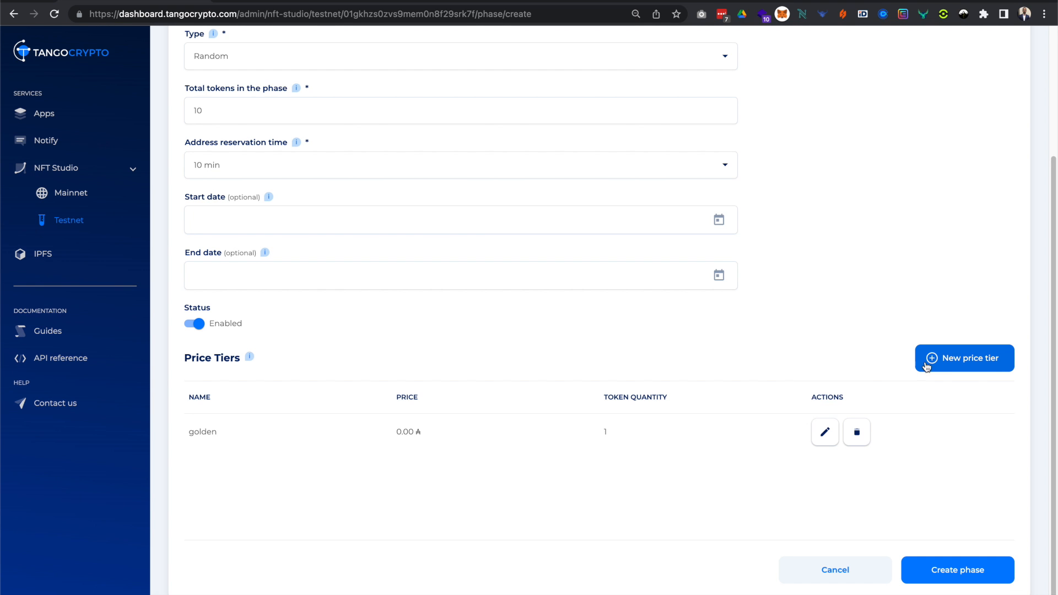
Add a second price tier named platinum, priced at 20 ADA for 2 NFTs.
click(920, 358)
click(447, 249)
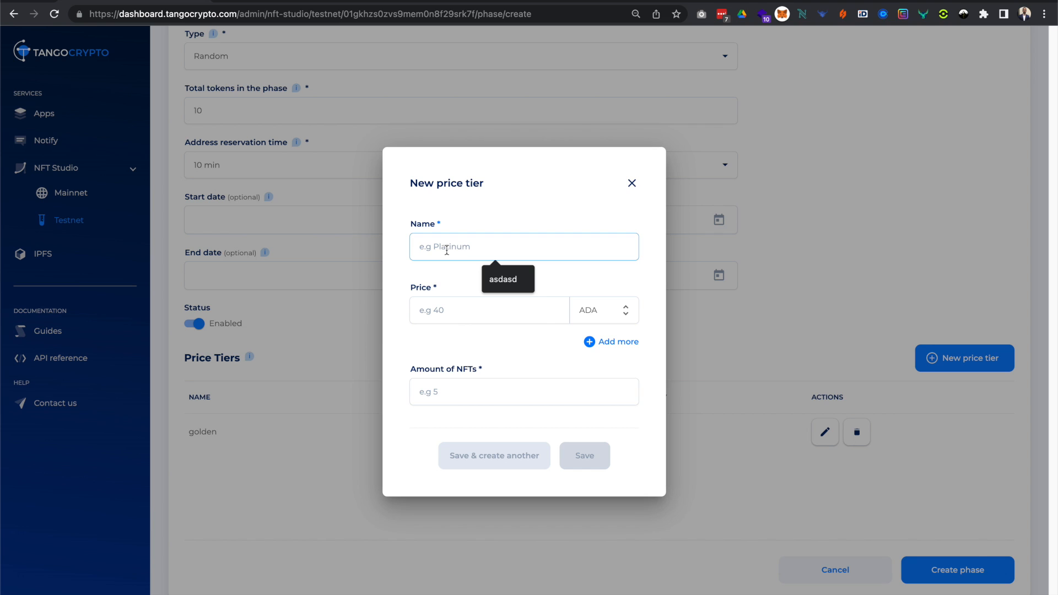
text(platinum)
key(Tab)
text(20)
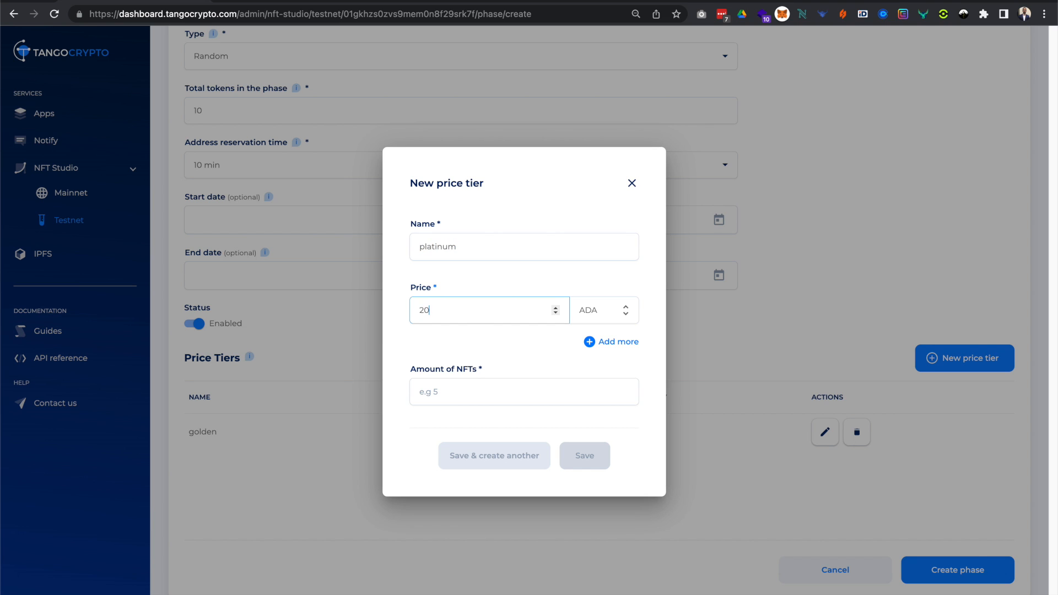
click(449, 392)
text(2)
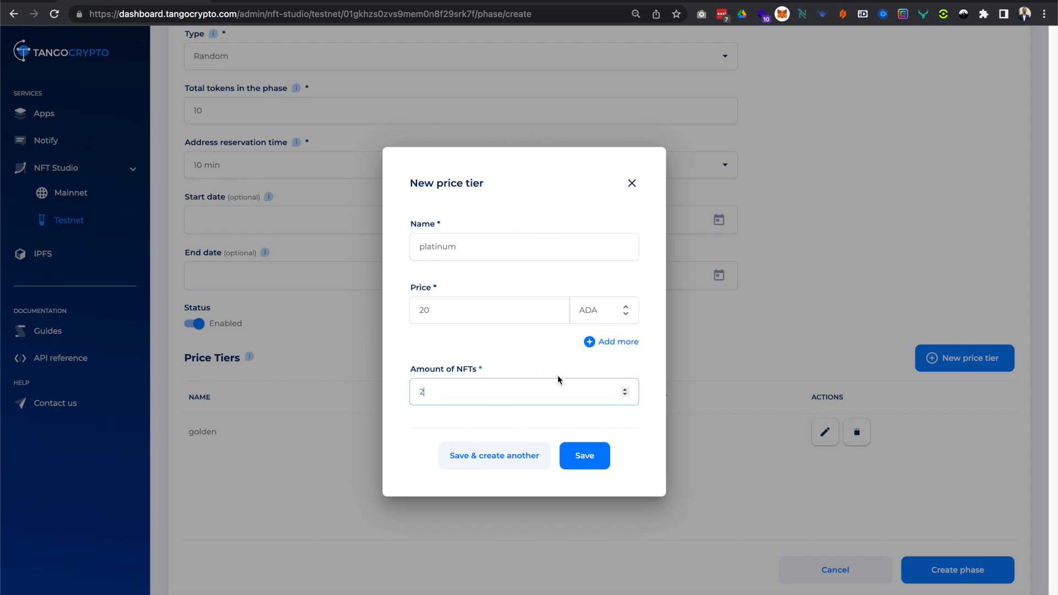
click(599, 458)
Create the sale phase and open the allowlist phase's information page to review its price tiers.
click(958, 570)
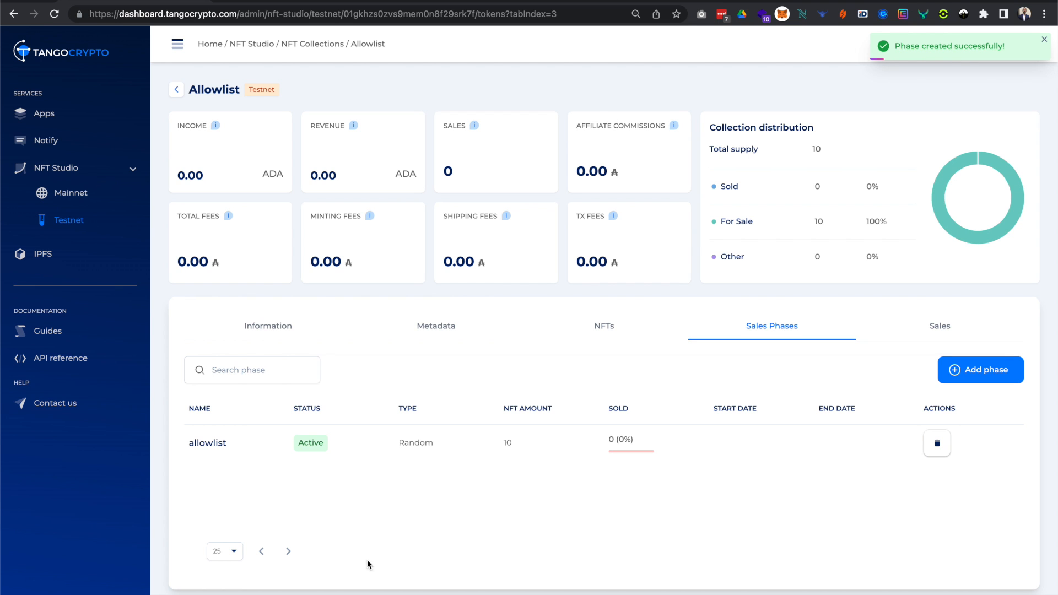
click(415, 445)
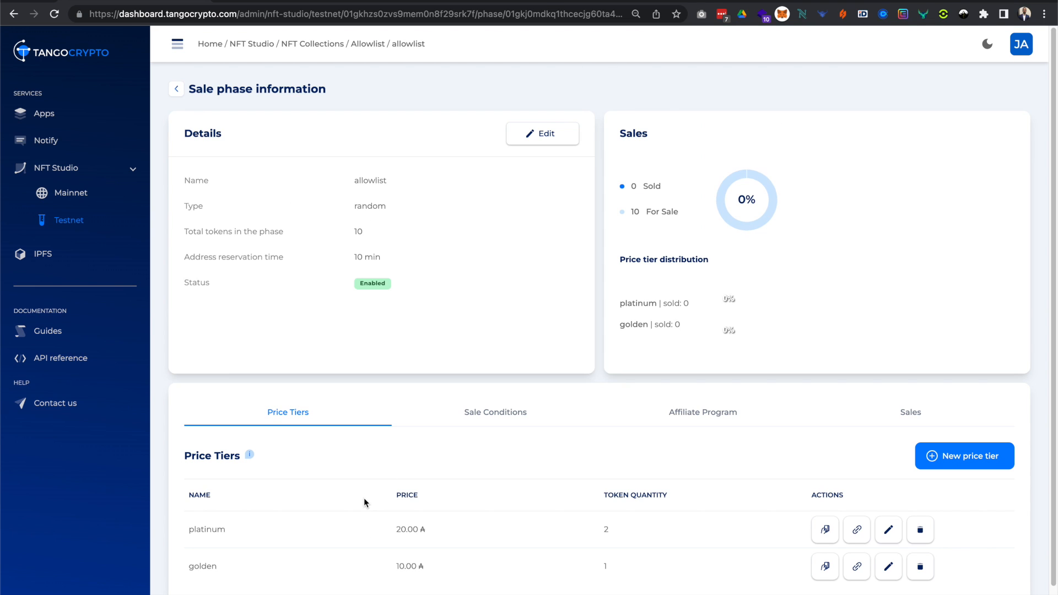
scroll(364, 501, down, 1)
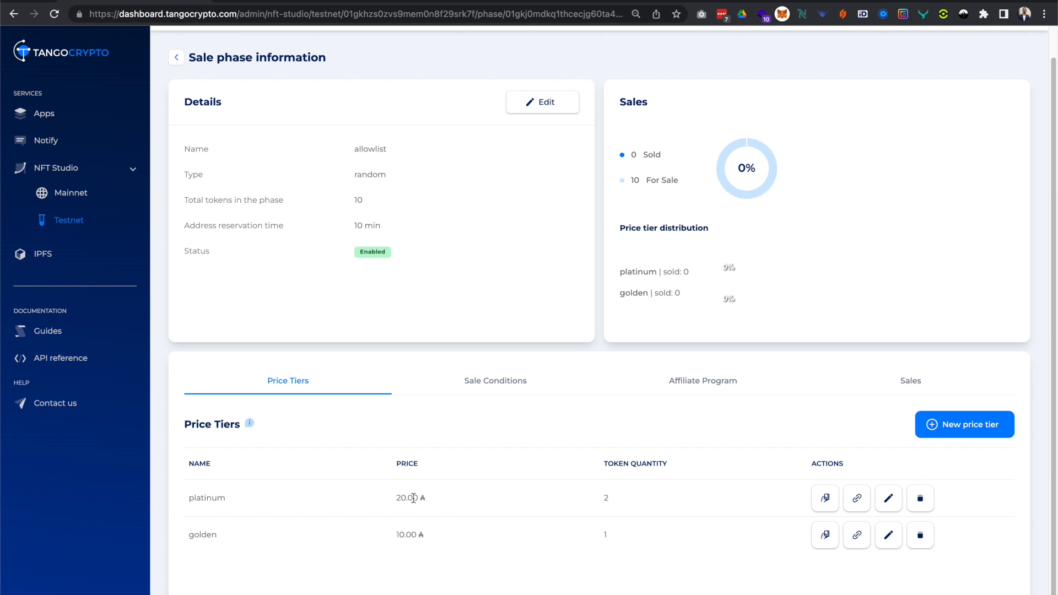
drag(390, 495, 425, 498)
scroll(559, 530, up, 1)
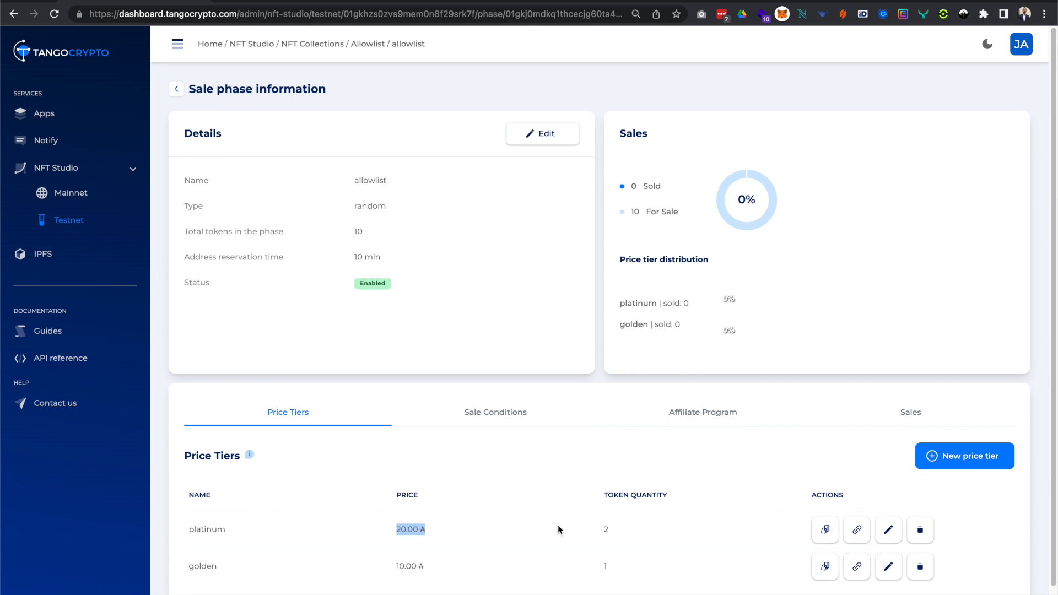
scroll(558, 525, down, 1)
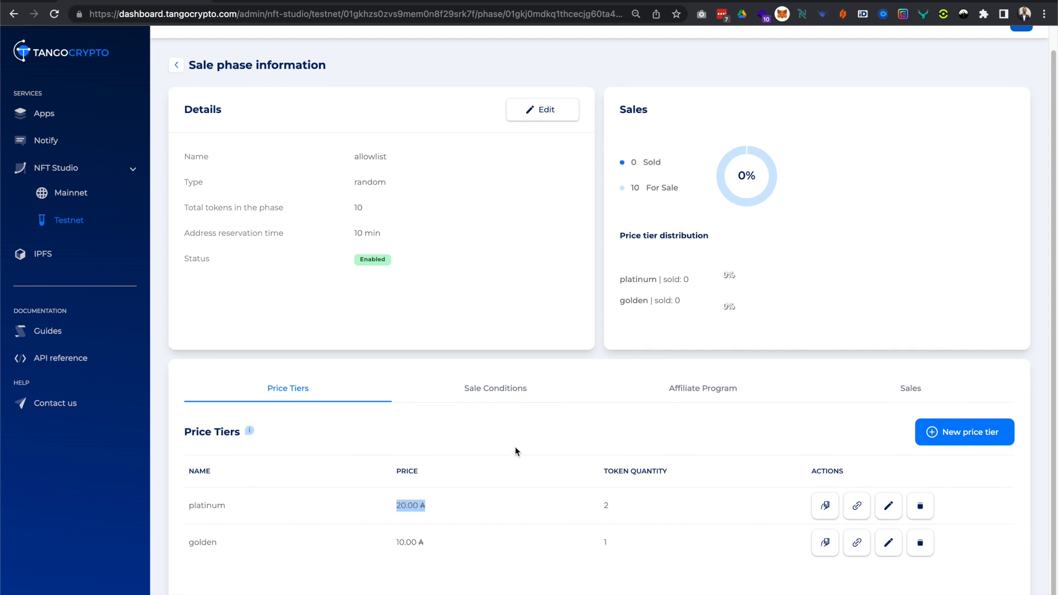
scroll(506, 395, up, 1)
Start a sale condition of the type that allows buyers in a list (Allowlist), and name it snapshot.
click(508, 397)
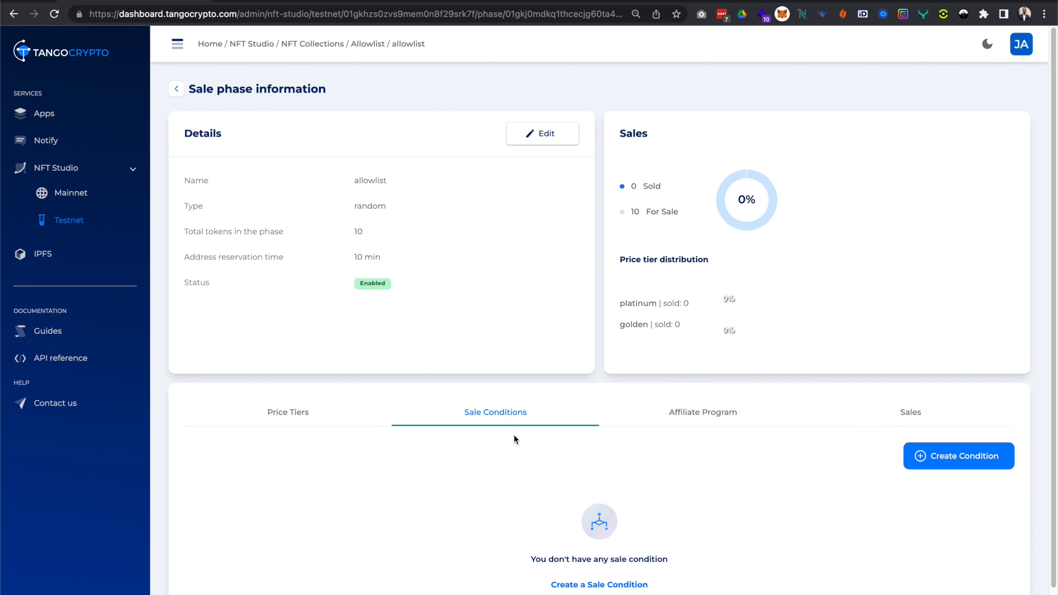
scroll(514, 435, down, 1)
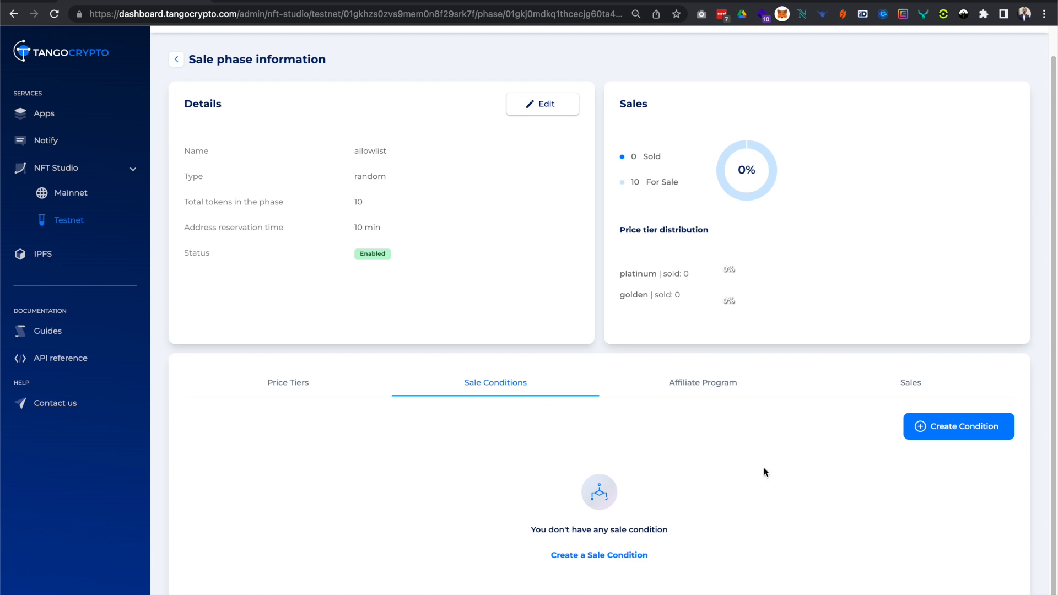
click(950, 434)
click(560, 156)
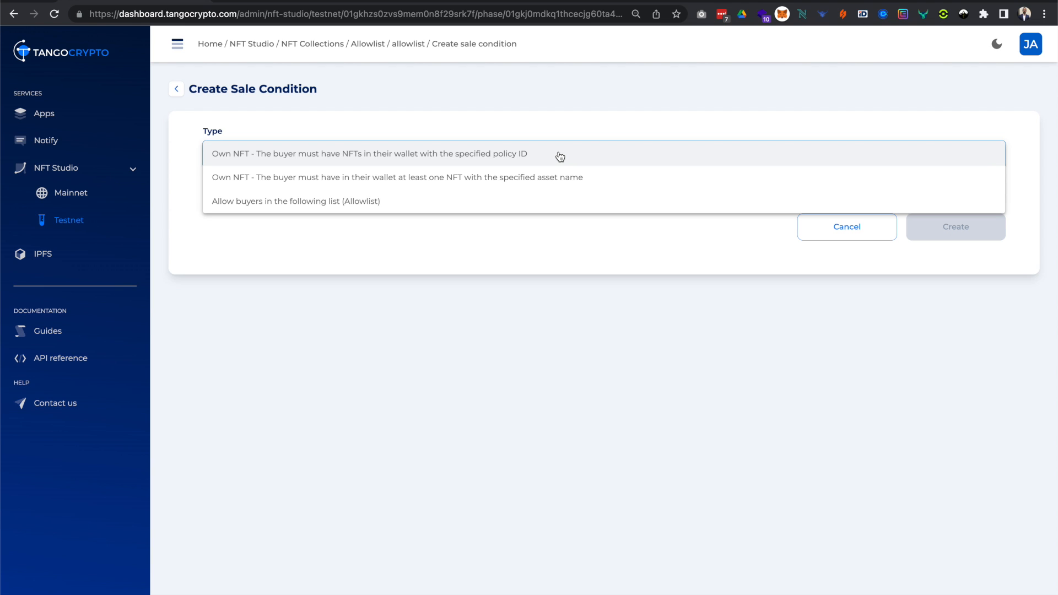
click(548, 202)
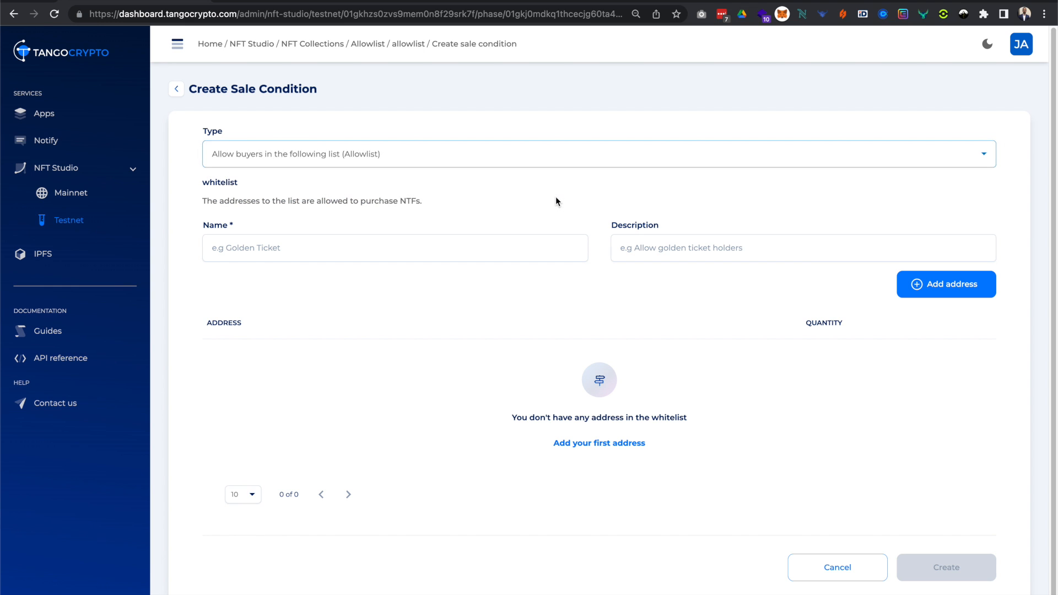
click(520, 242)
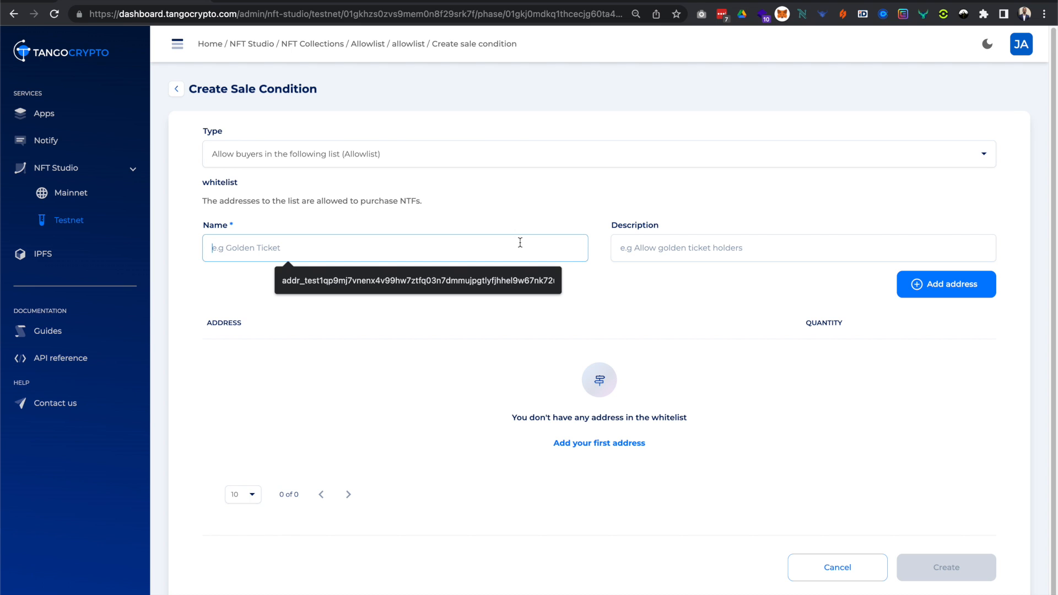
text(snapsho)
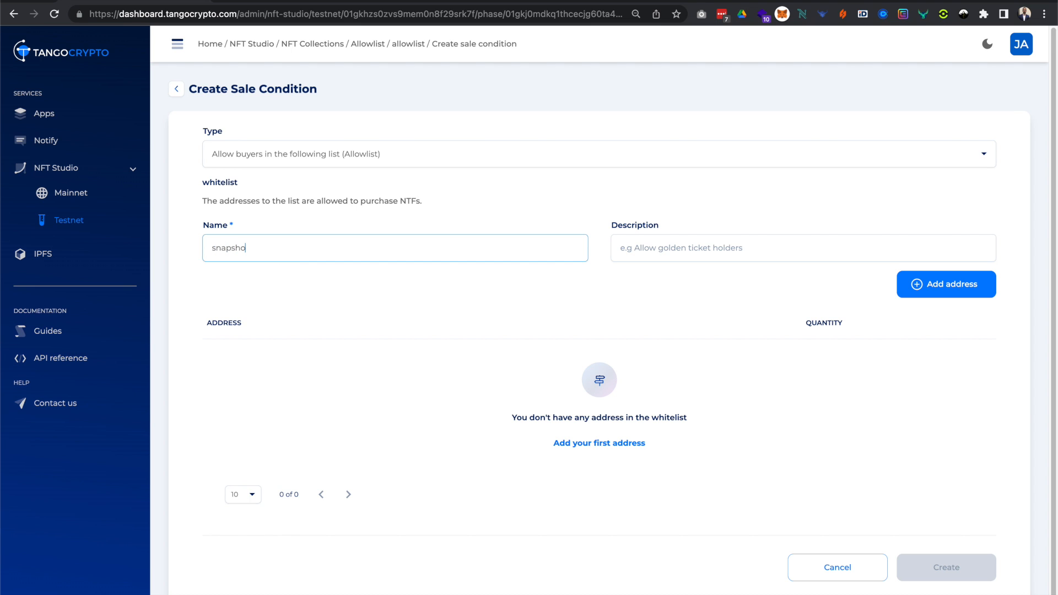
text(t)
Start importing multiple addresses and save the whitelist example file as whitelist_testnet (2) in Downloads.
scroll(556, 268, down, 1)
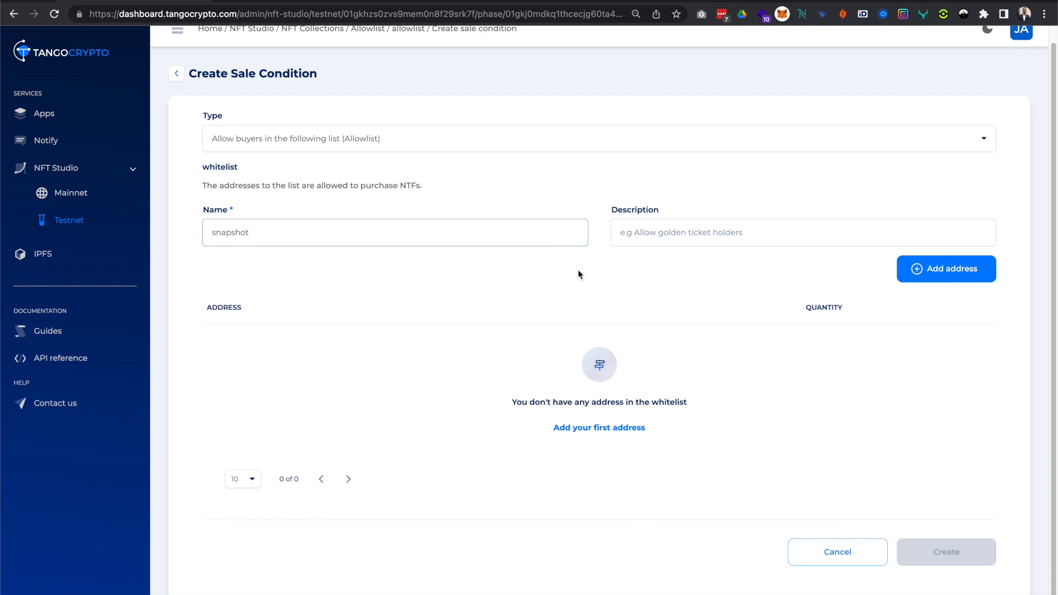
click(971, 275)
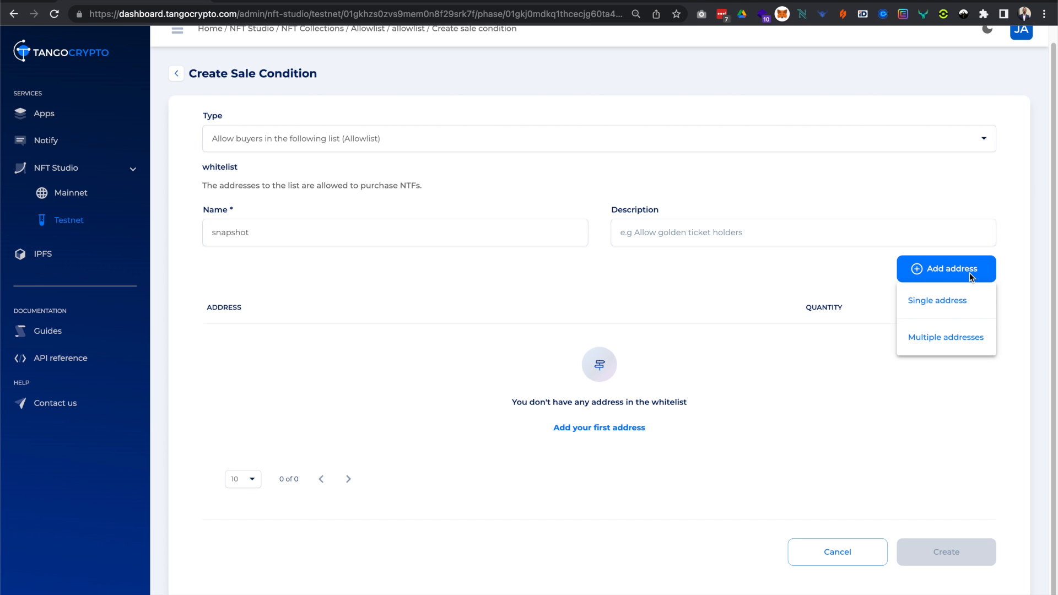
click(967, 343)
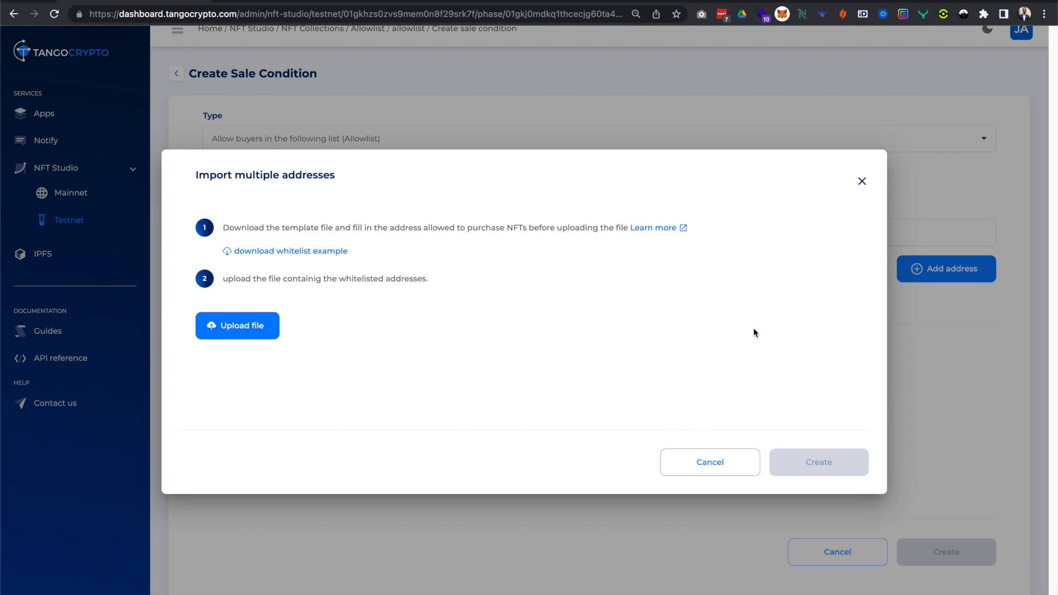
click(285, 253)
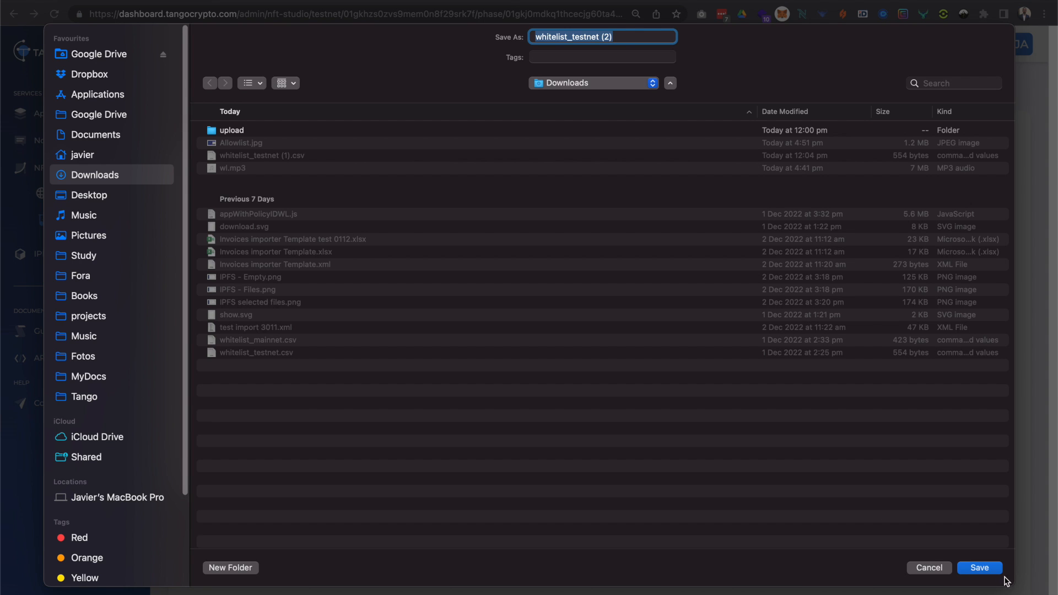
click(977, 566)
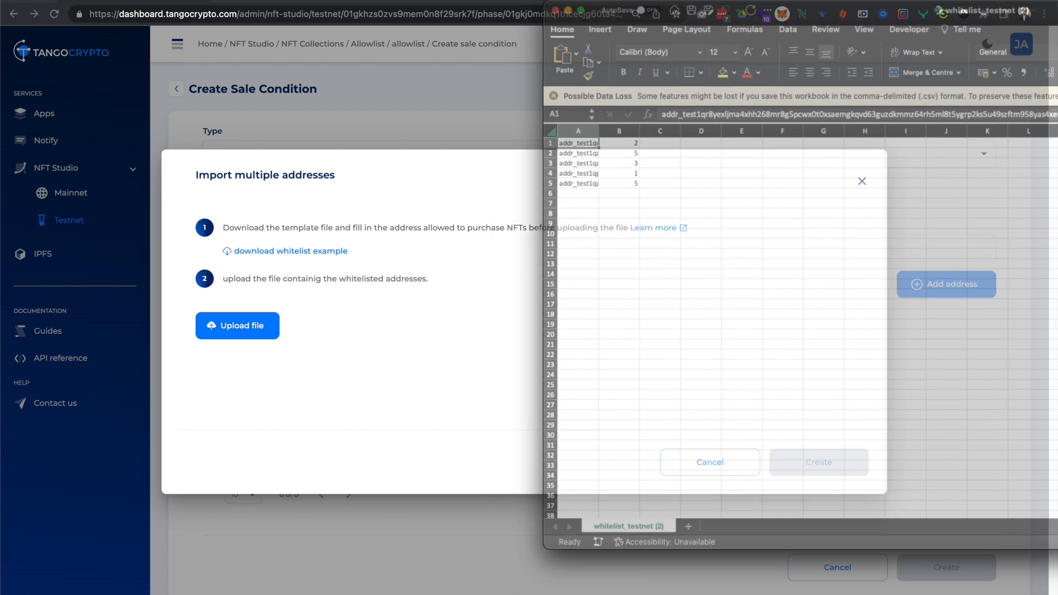
Open the downloaded whitelist_testnet (2) file in Excel and widen column A to inspect the full wallet addresses.
drag(1057, 18, 609, 44)
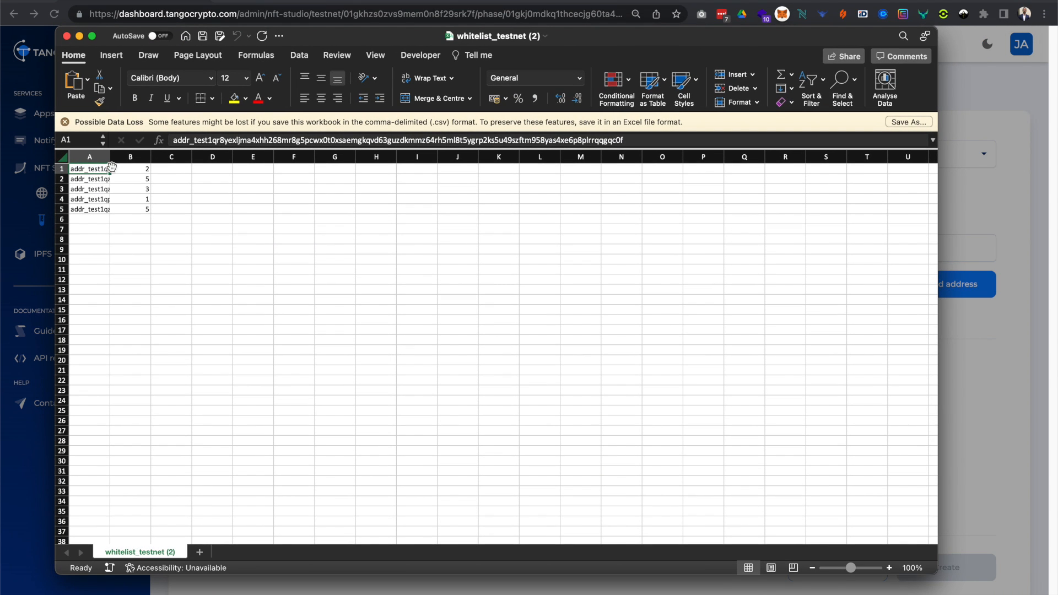
drag(112, 157, 473, 157)
drag(403, 158, 485, 160)
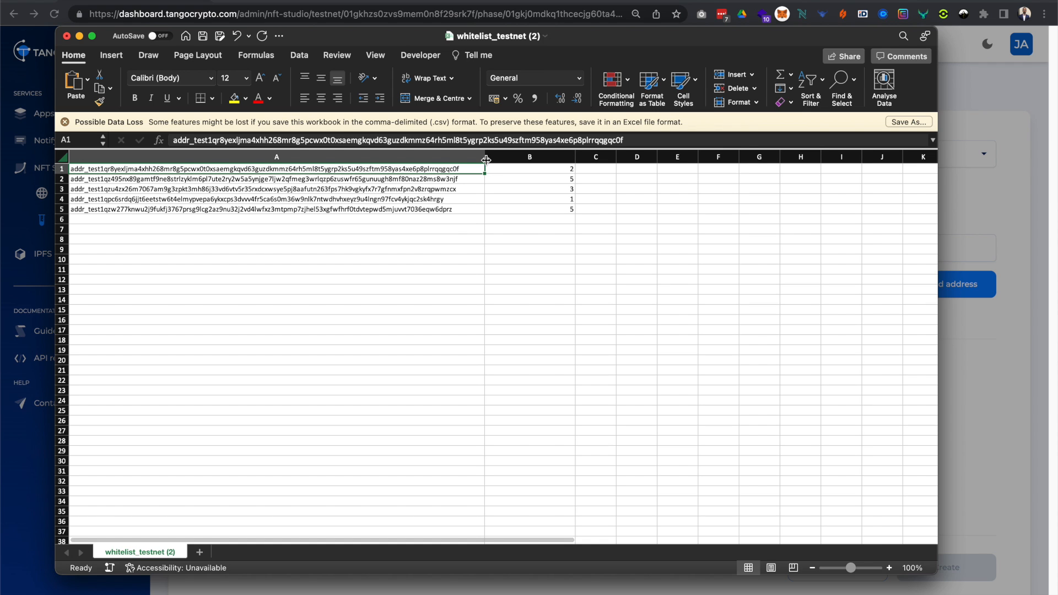
click(414, 185)
click(414, 199)
click(413, 209)
click(414, 219)
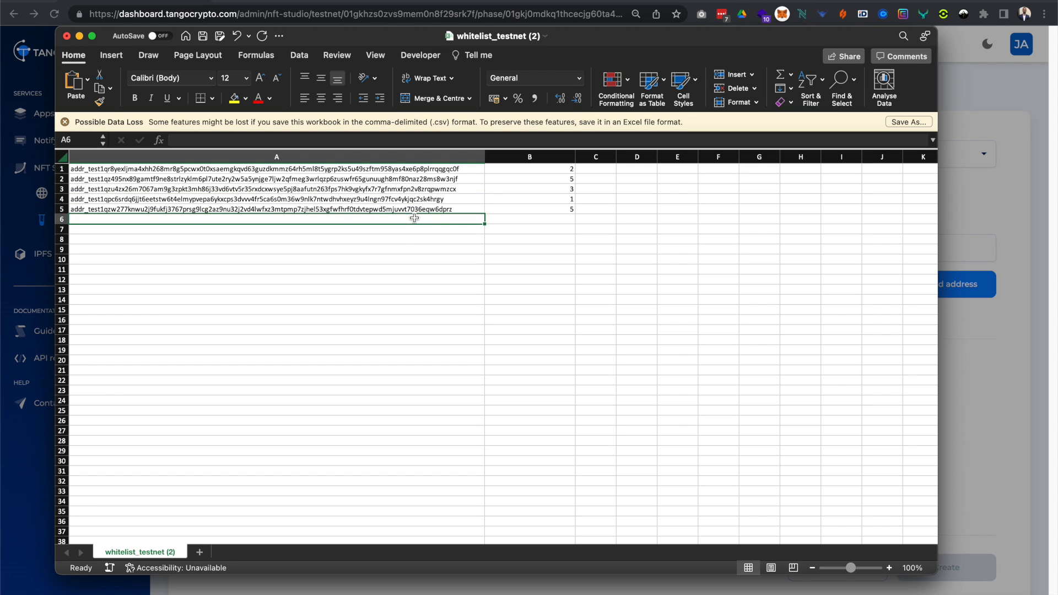
Close the example spreadsheet and import the multiple addresses from whitelist_testnet (1).csv in Downloads.
click(552, 218)
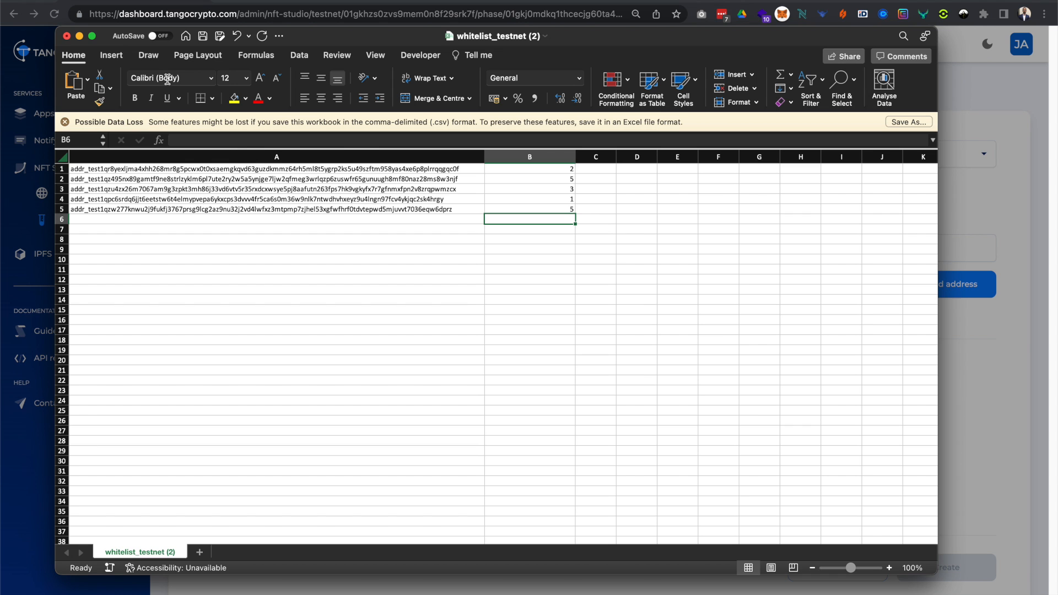
click(66, 37)
click(472, 353)
click(744, 315)
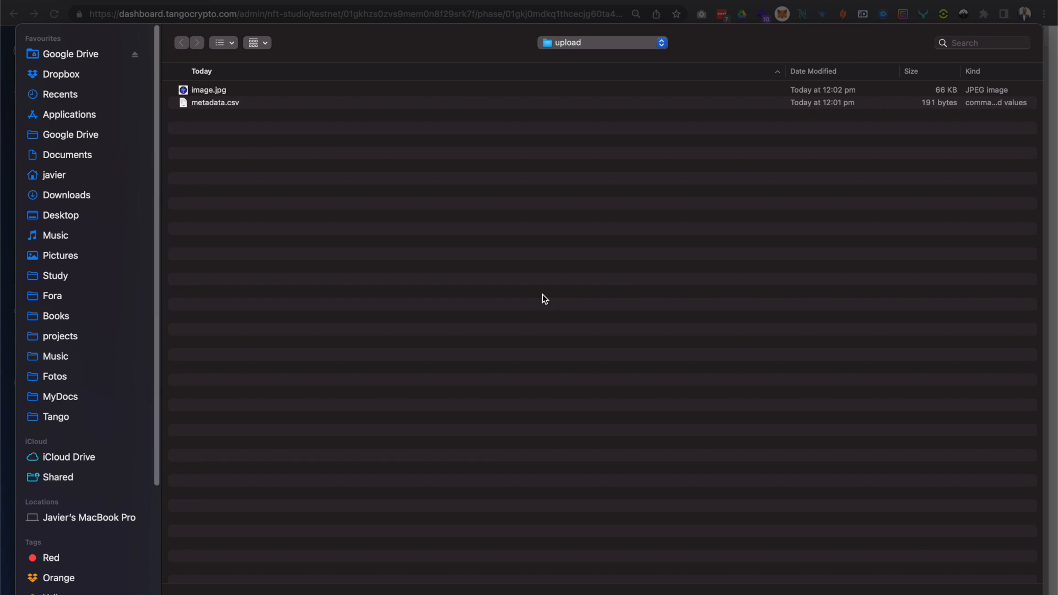
click(71, 200)
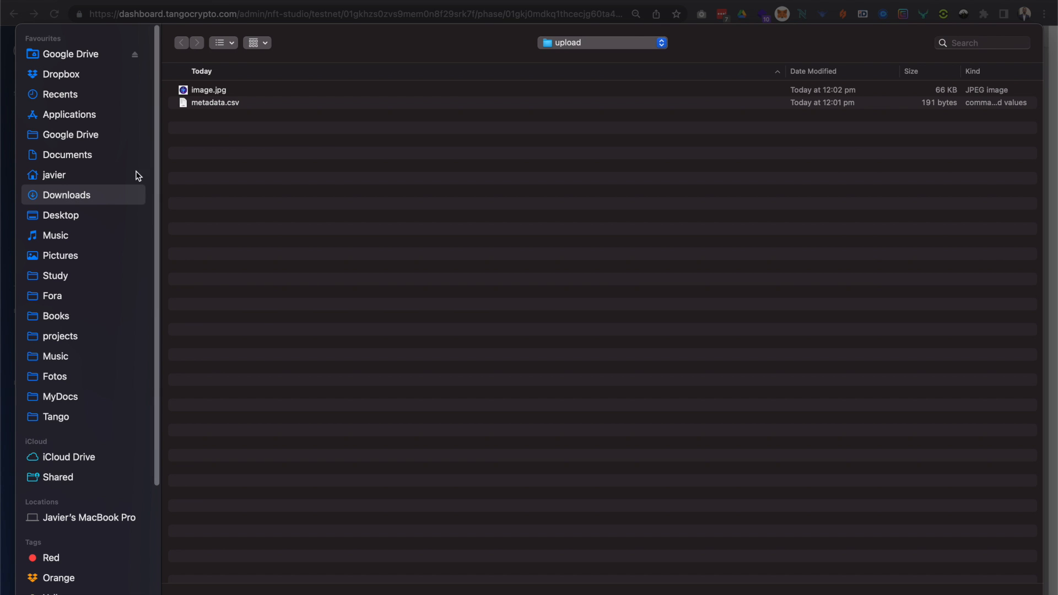
double_click(218, 102)
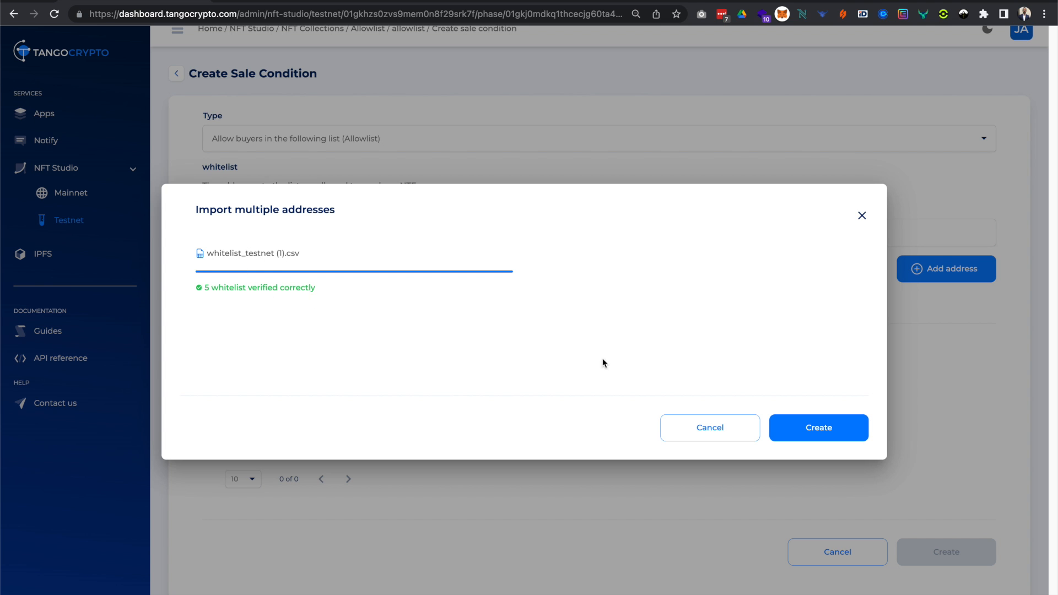
click(833, 430)
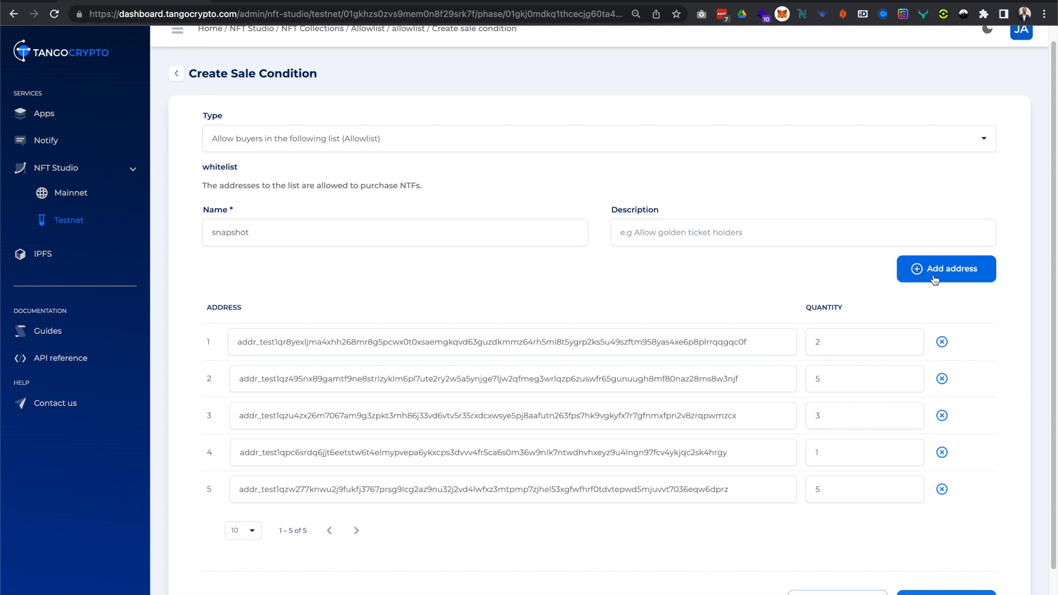
Review the imported addresses with their quantities and create the snapshot sale condition.
scroll(899, 341, down, 1)
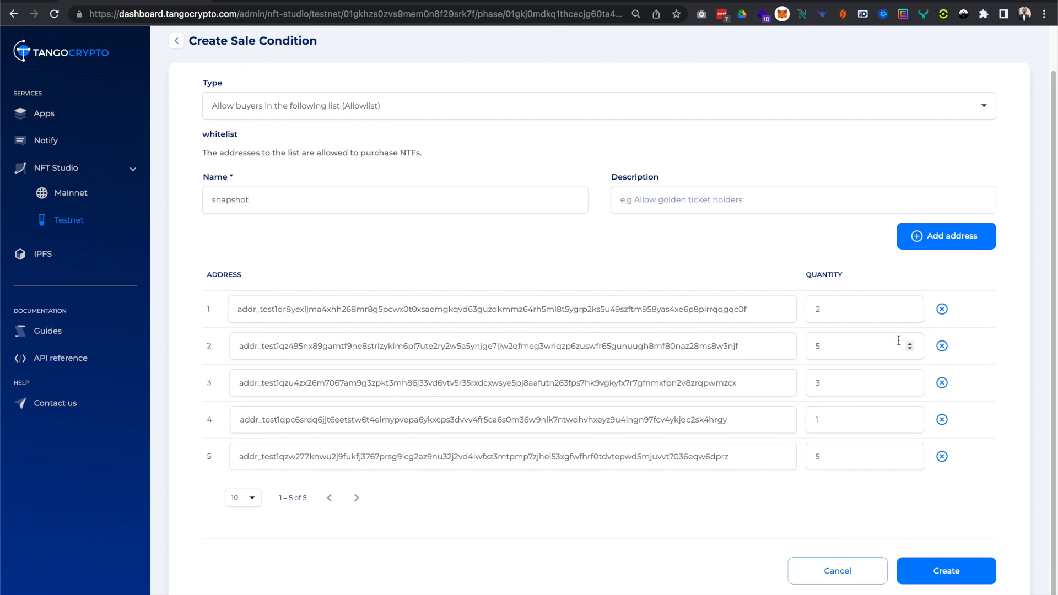
scroll(898, 341, up, 1)
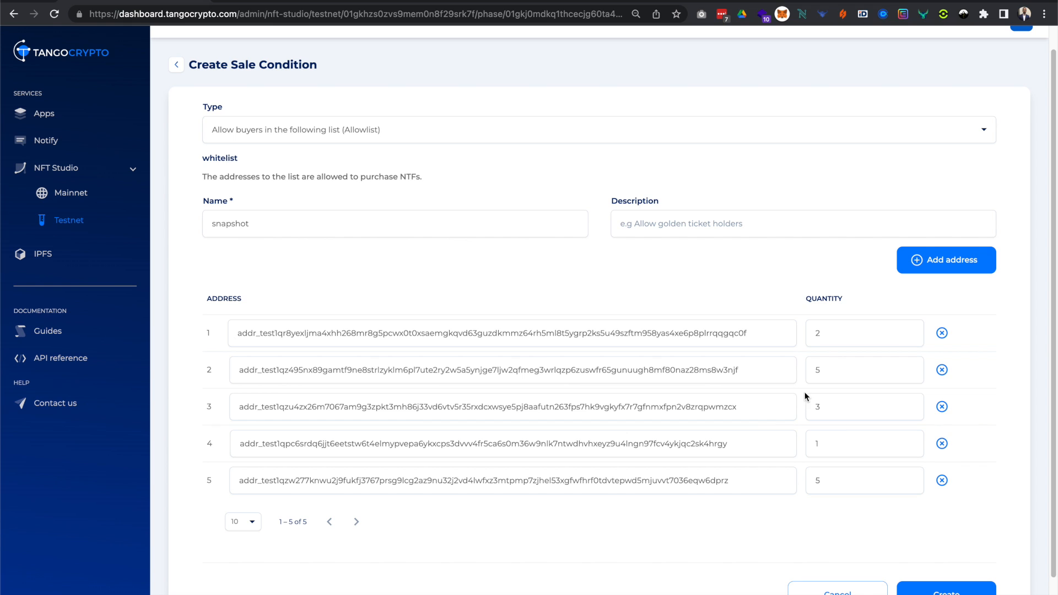
click(937, 588)
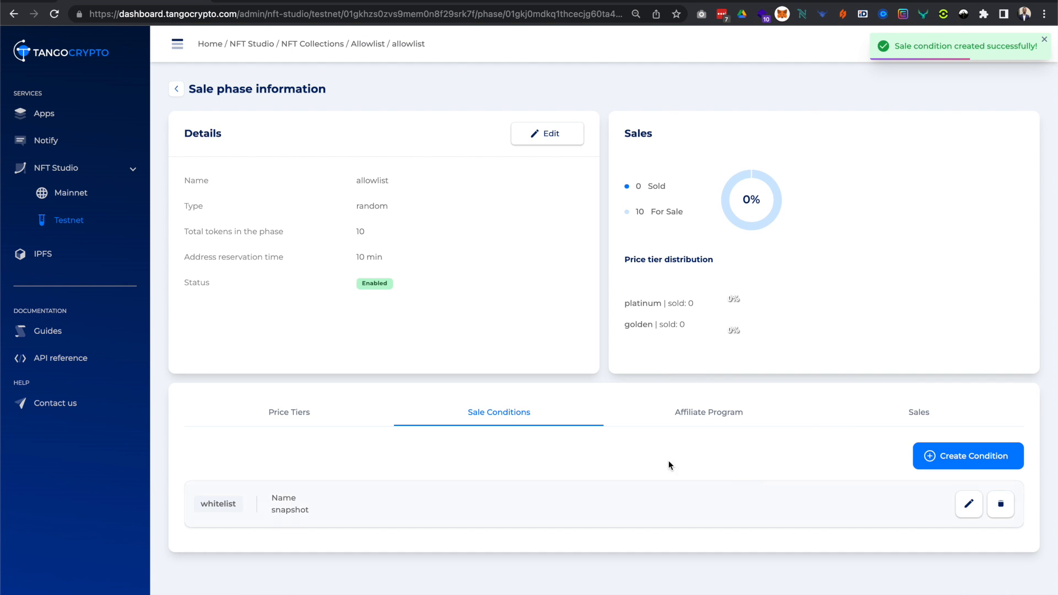
Open the payment page of the golden price tier and choose Nami as the paying wallet.
click(332, 414)
scroll(386, 435, down, 1)
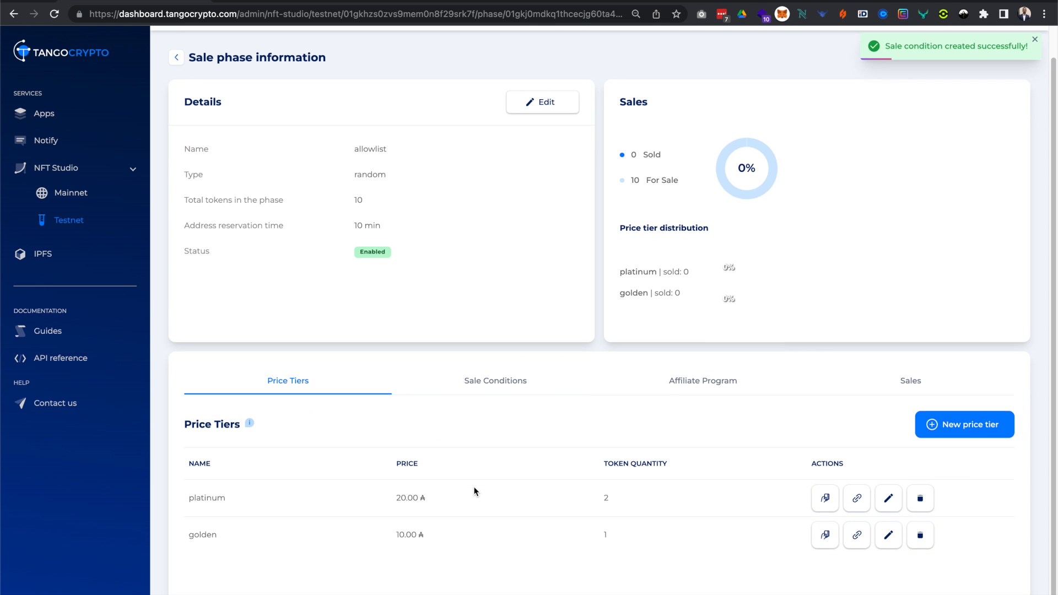
click(824, 537)
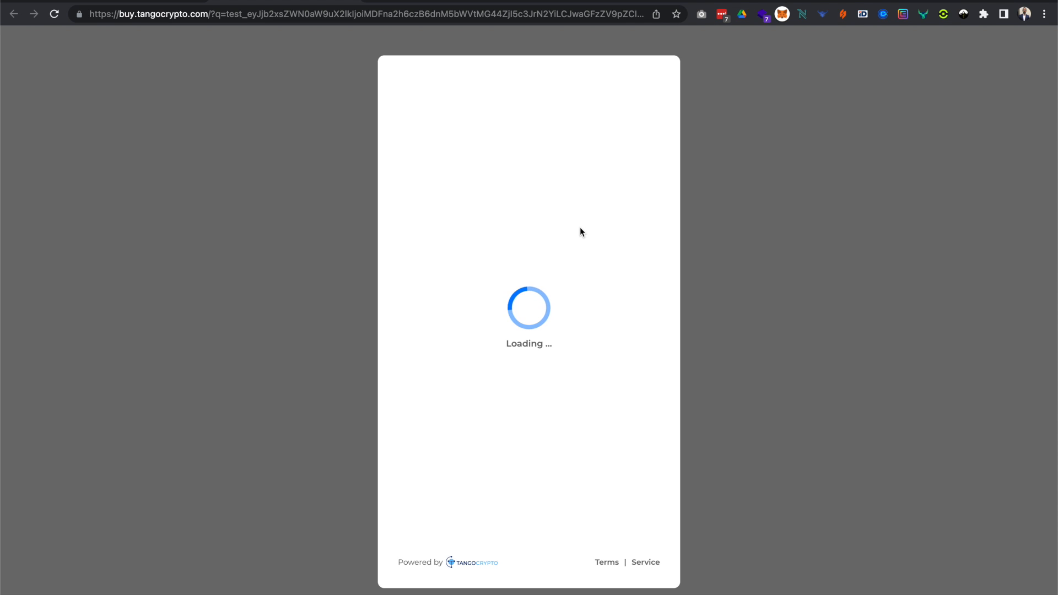
click(554, 198)
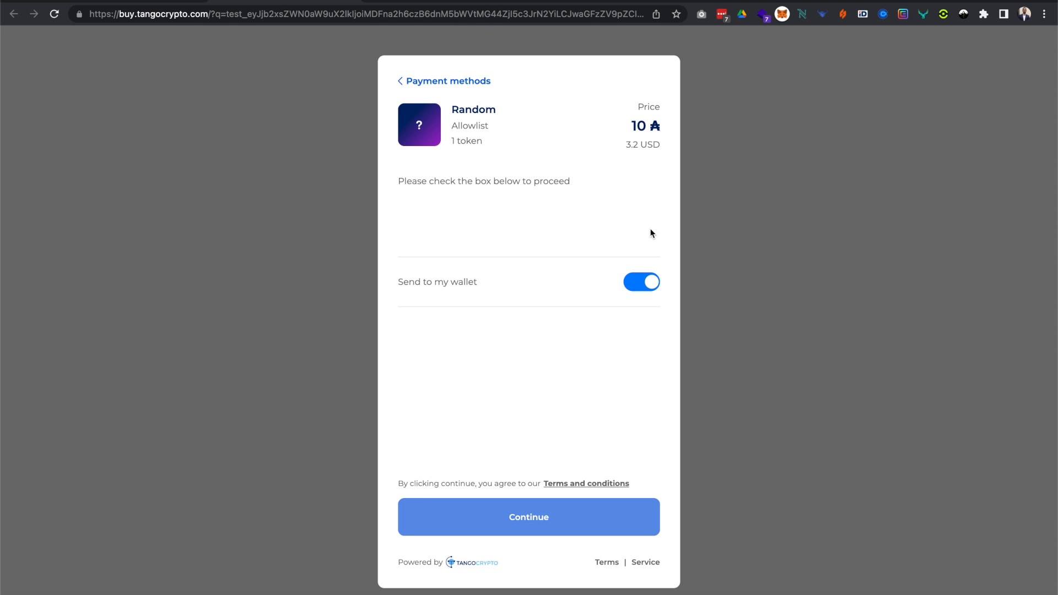
Complete the human verification and try to buy the token with the Nami wallet.
click(418, 219)
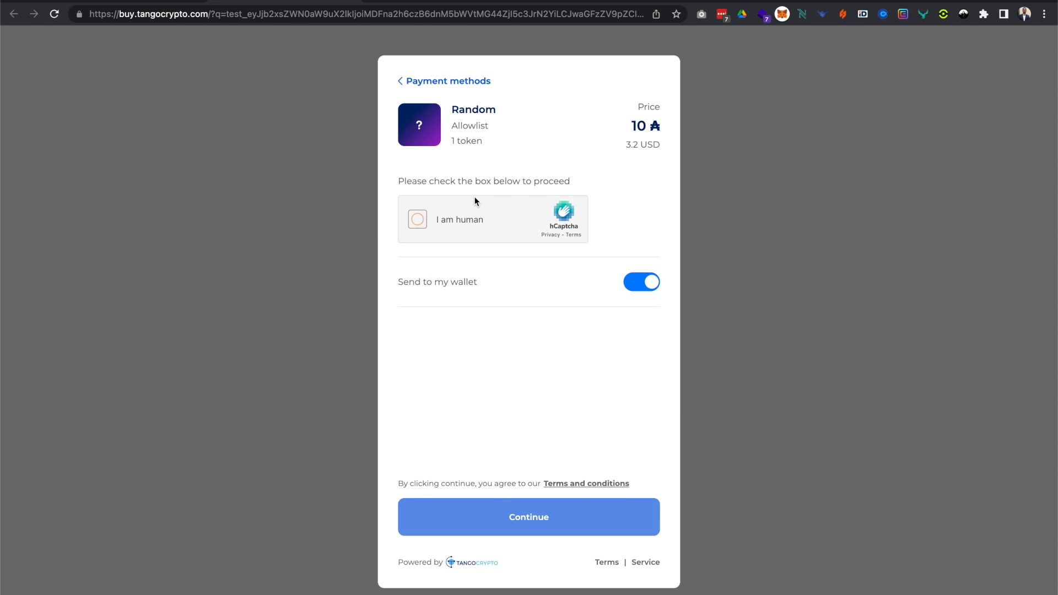
click(499, 220)
click(489, 168)
click(623, 309)
click(554, 317)
click(478, 317)
click(654, 388)
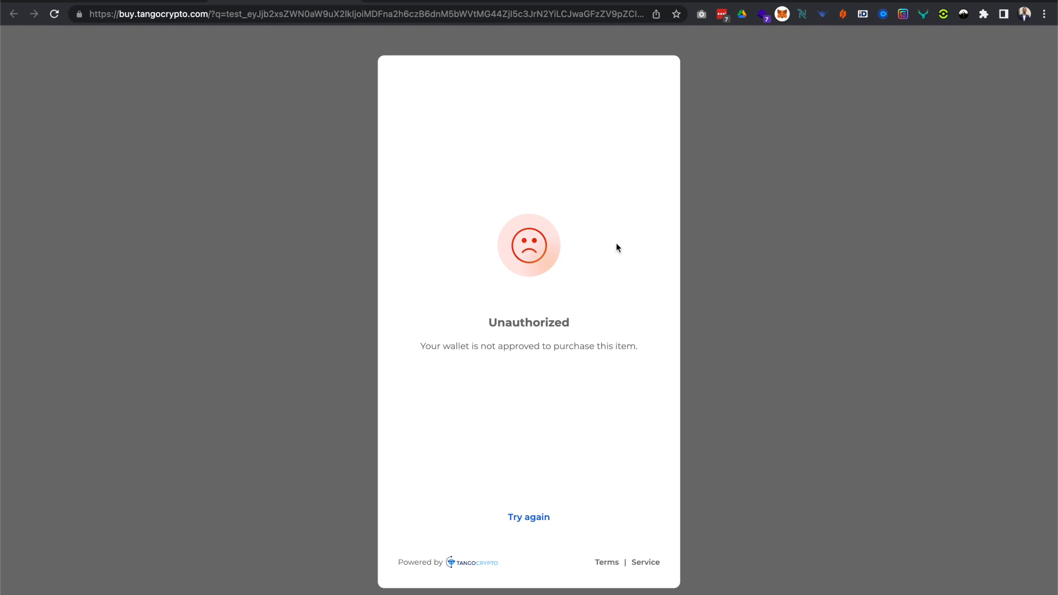
Copy the receiving address from the Nami wallet and return to the sale phase information page.
click(803, 17)
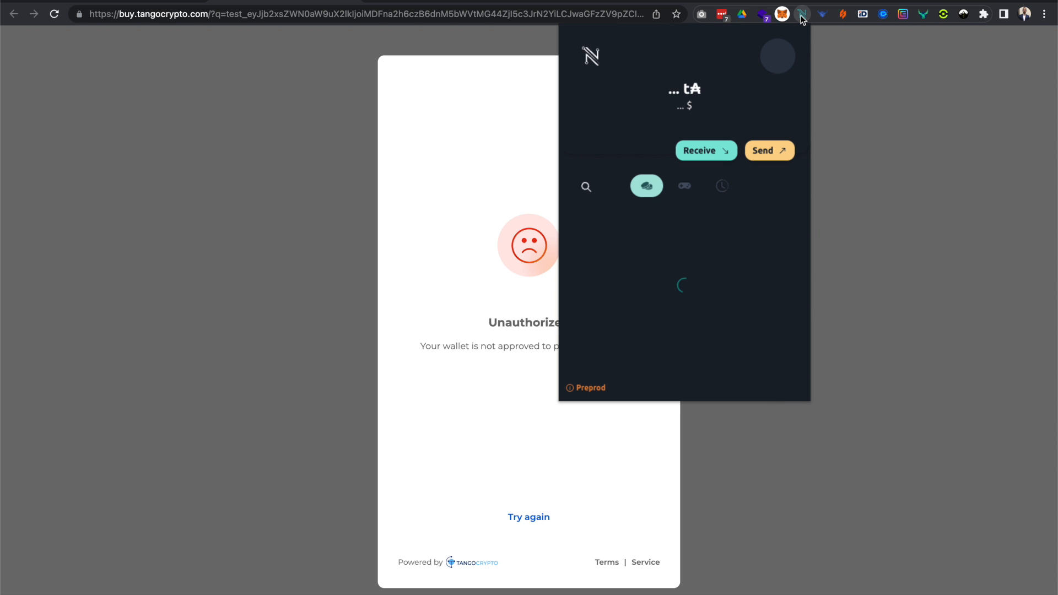
click(714, 160)
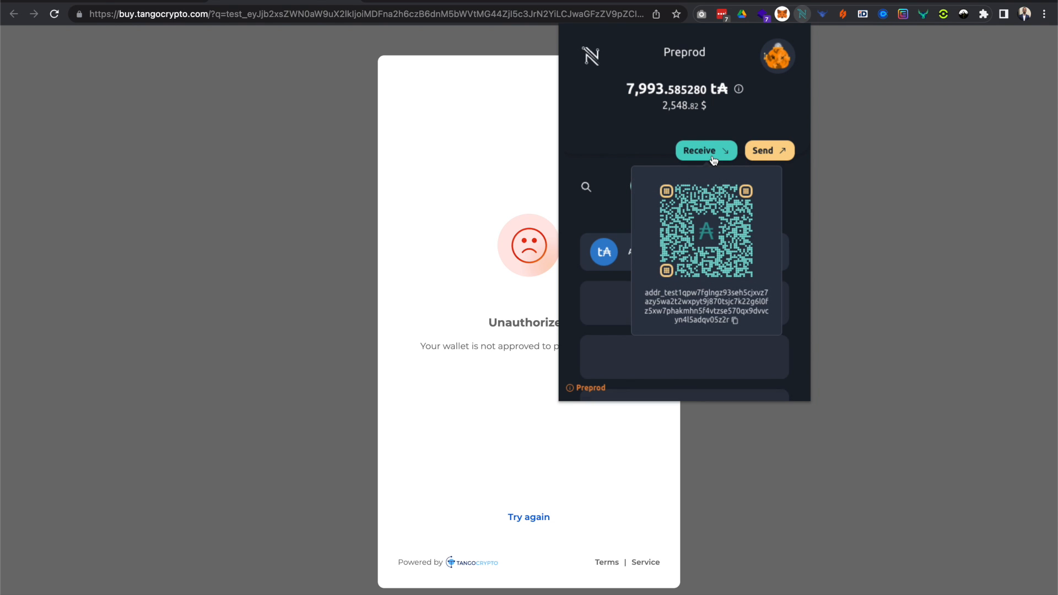
click(700, 309)
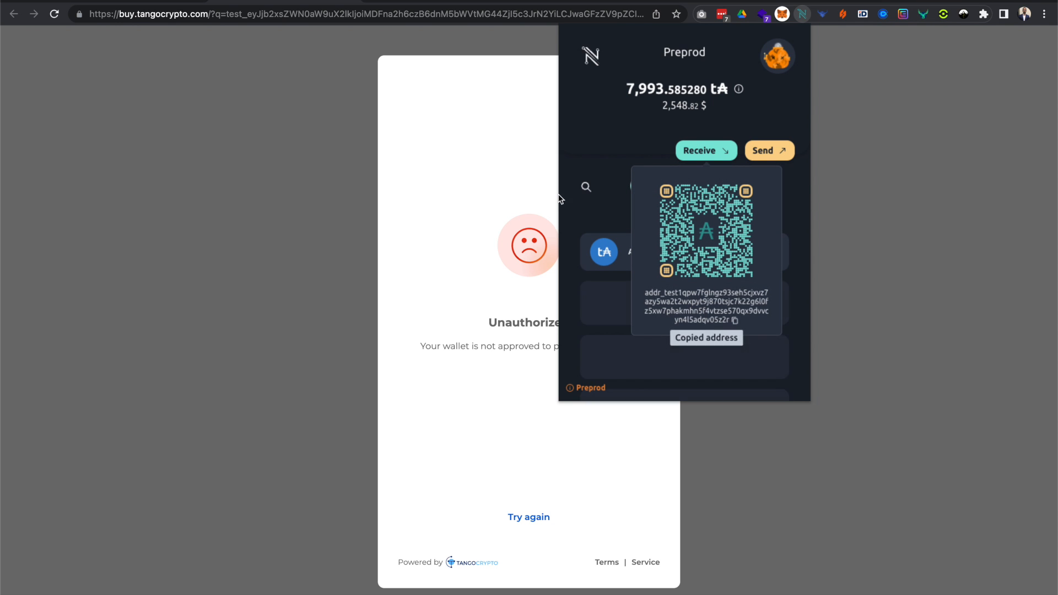
click(313, 125)
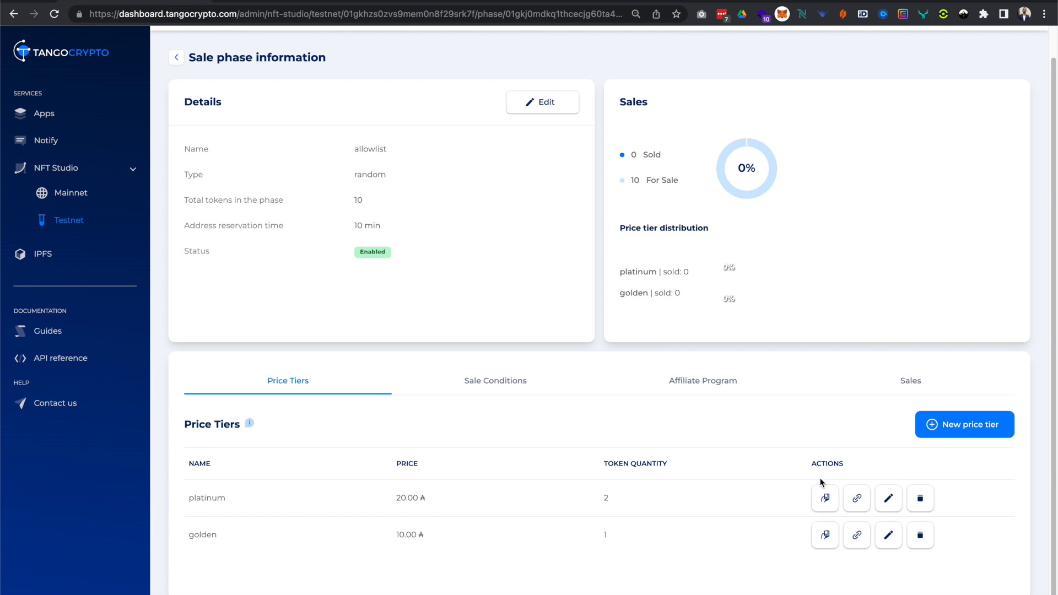
Edit the snapshot sale condition and add the copied wallet address as a single address.
click(512, 383)
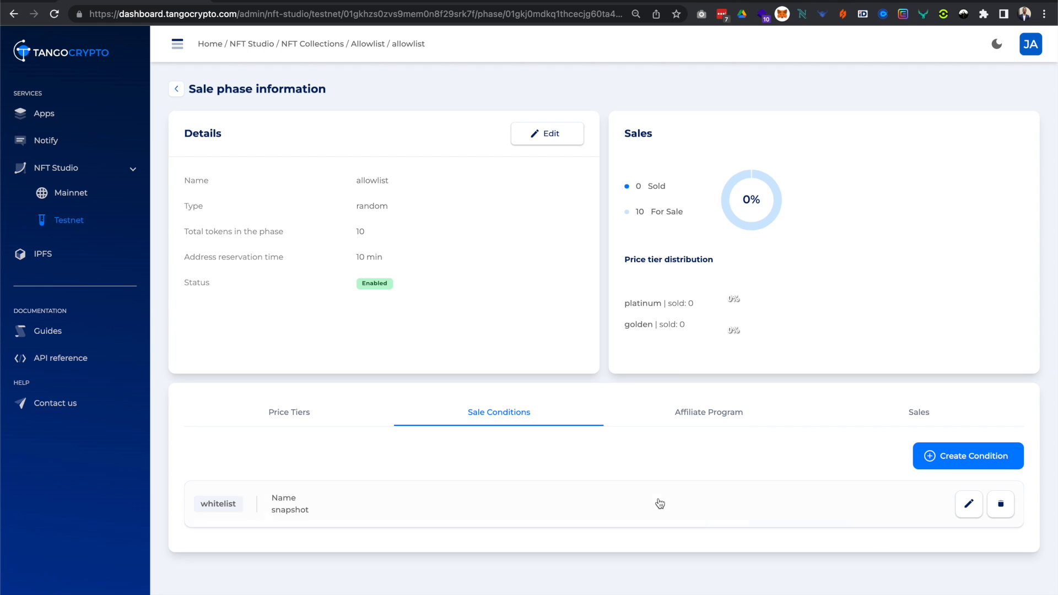
click(967, 513)
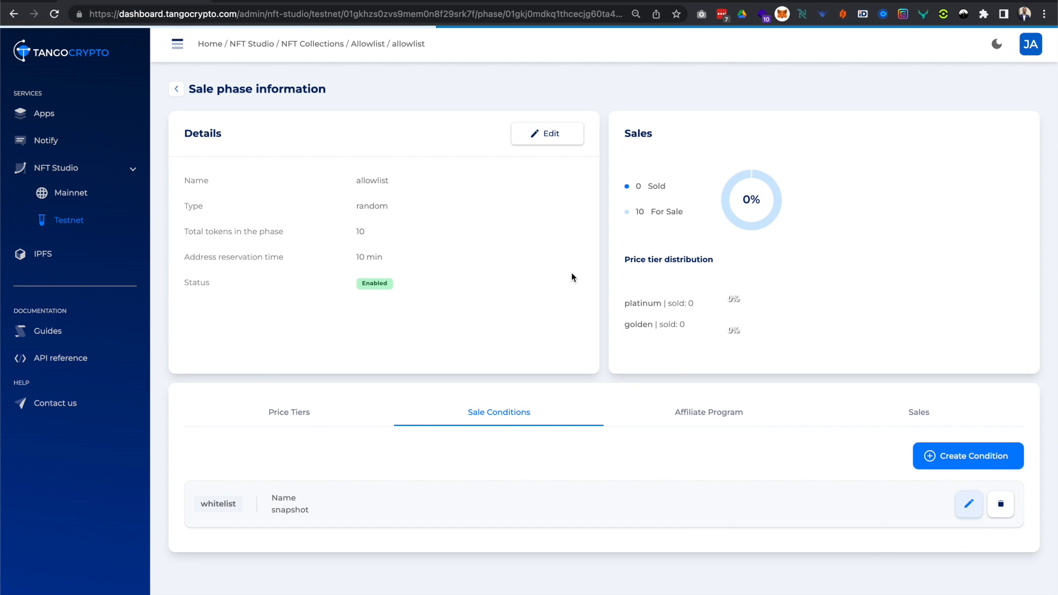
click(944, 264)
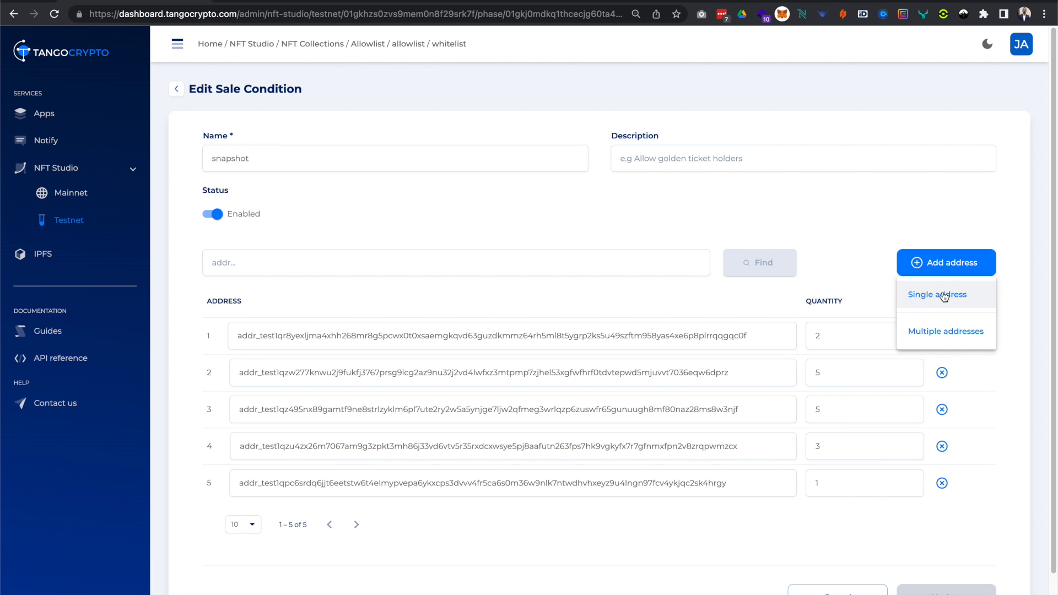
click(942, 293)
click(522, 335)
key(ctrl+v)
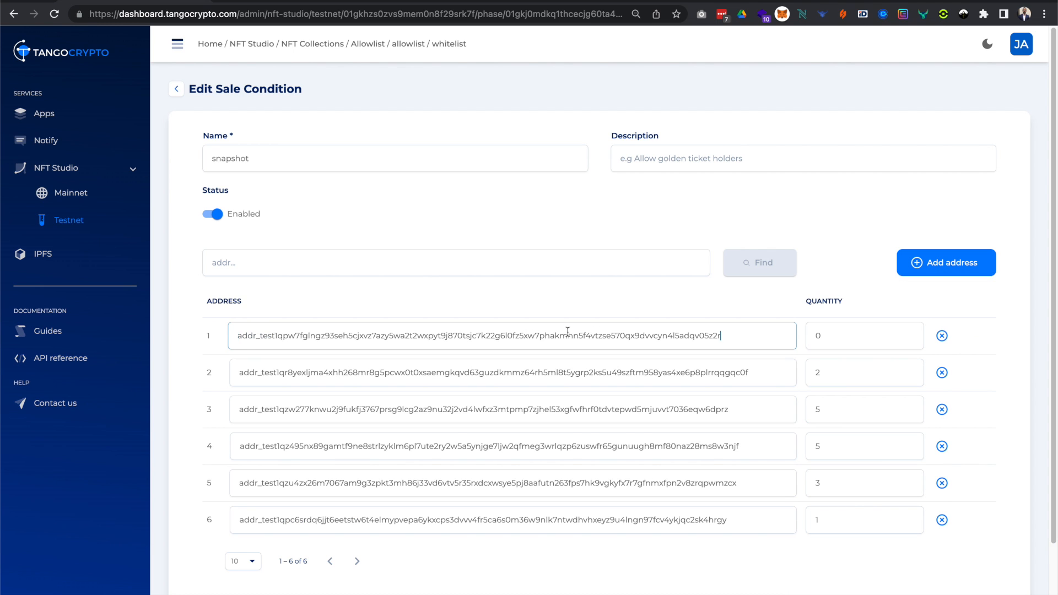
Set the newly added address's quantity to 2 and update the sale condition.
double_click(814, 337)
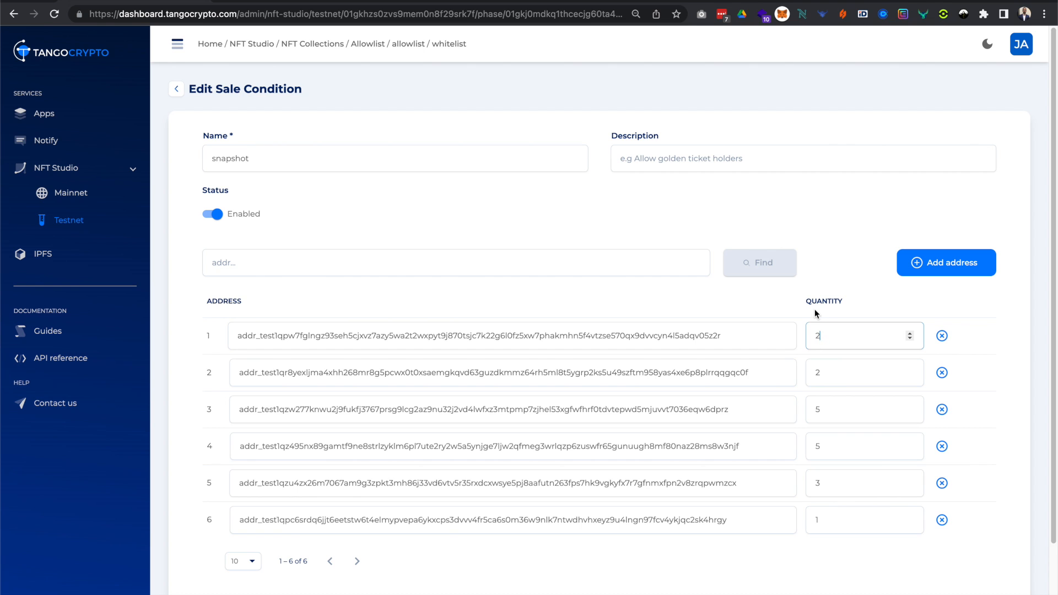
scroll(781, 506, down, 2)
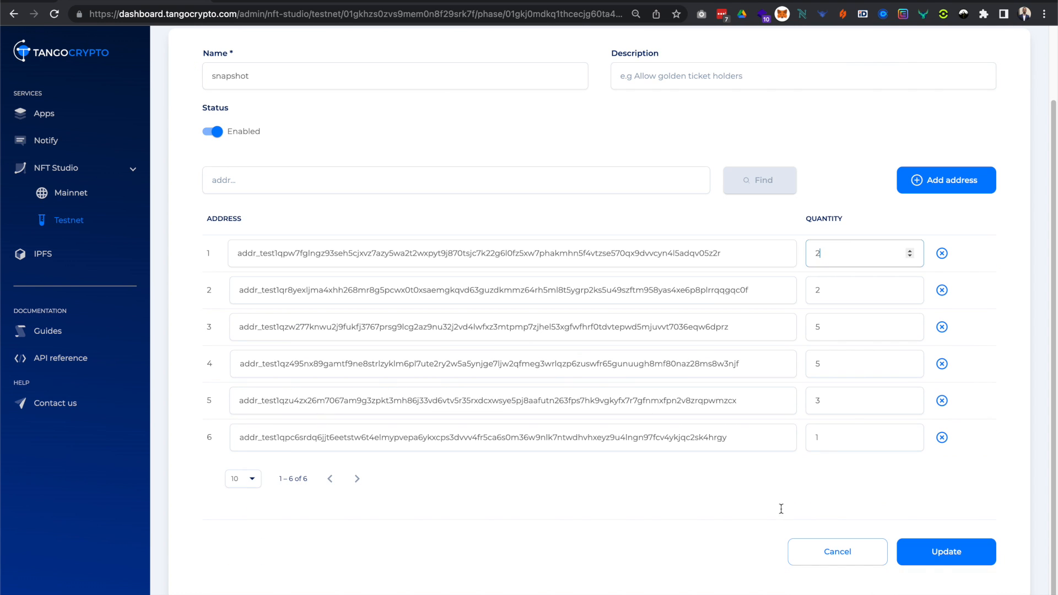
click(941, 562)
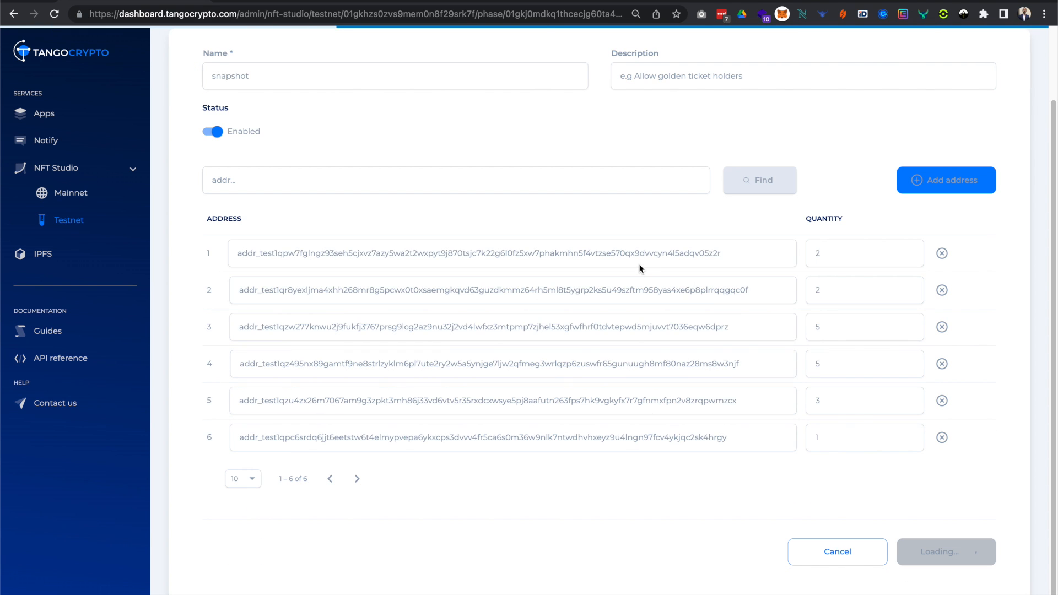
Go back to the golden tier's payment page, reload it and choose Nami as the paying wallet.
click(294, 2)
click(50, 16)
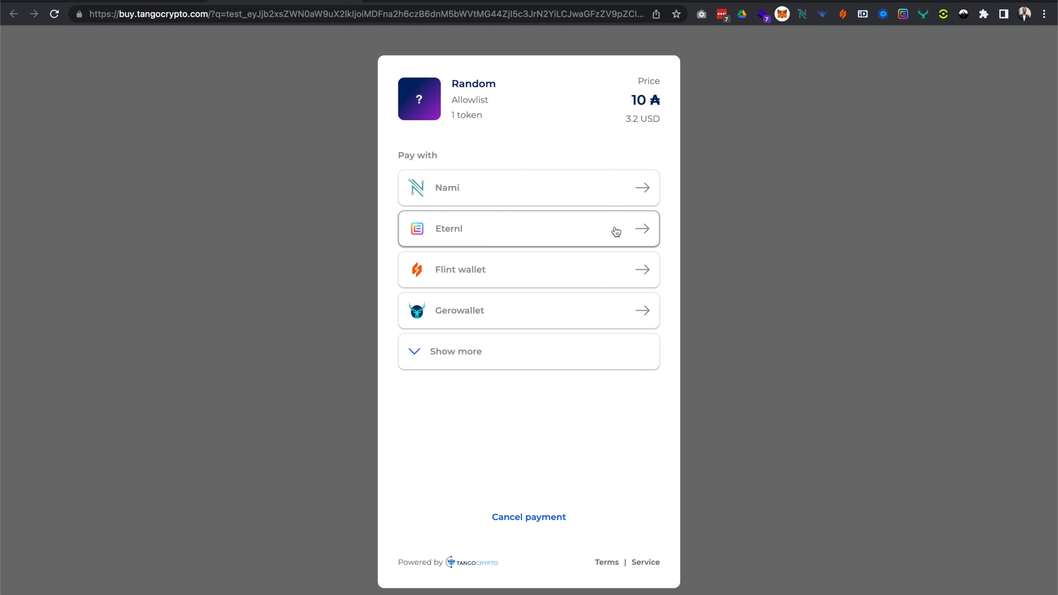
click(597, 196)
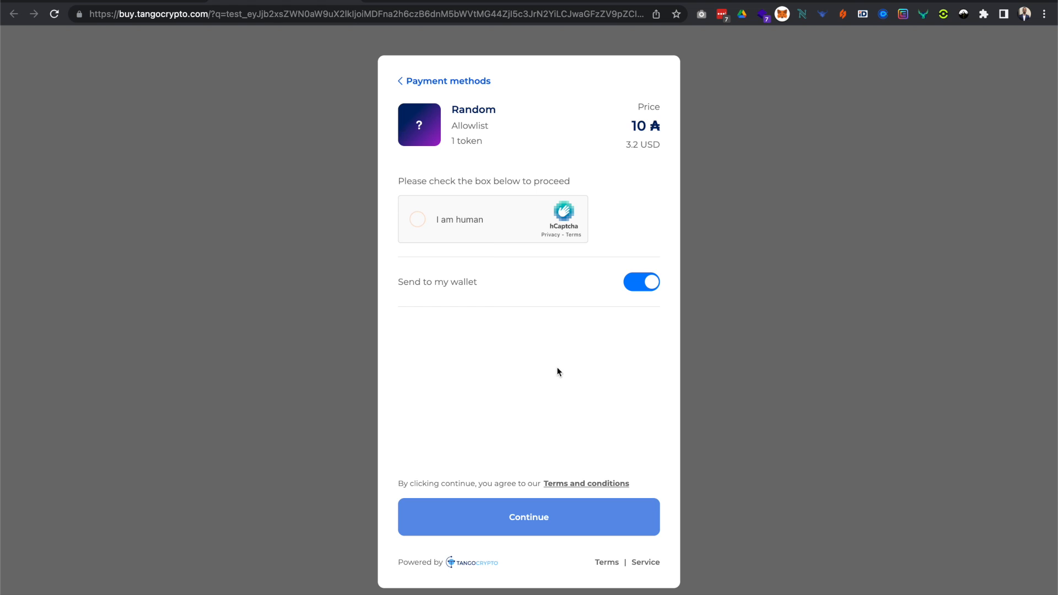
Select the three images of purple grapes in the human verification challenge.
click(560, 176)
click(564, 235)
click(626, 238)
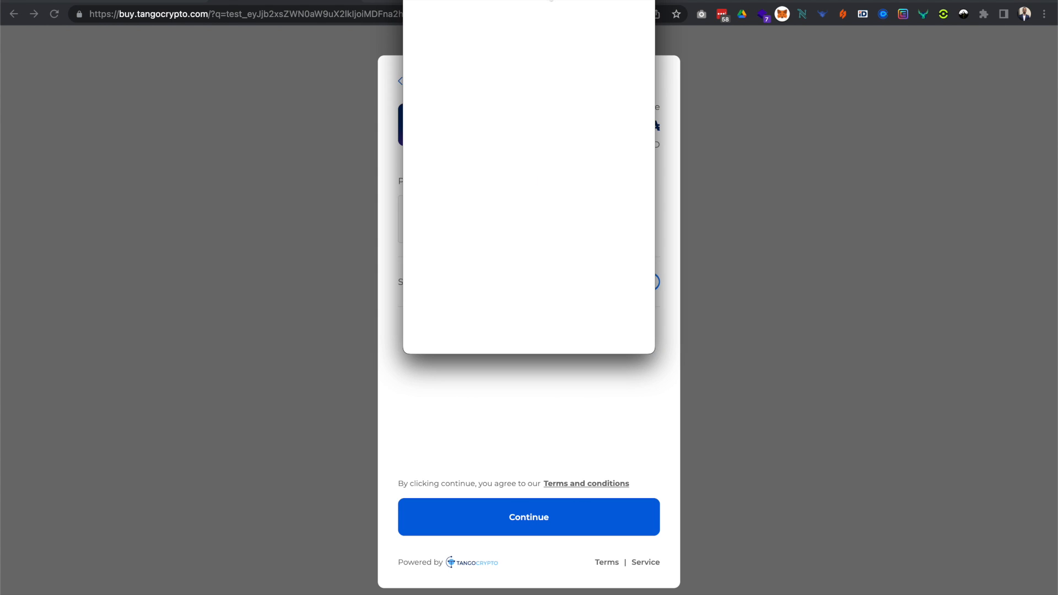
Place the Nami window beside the payment form and sign the purchase permission request with the wallet password.
drag(550, 1, 841, 71)
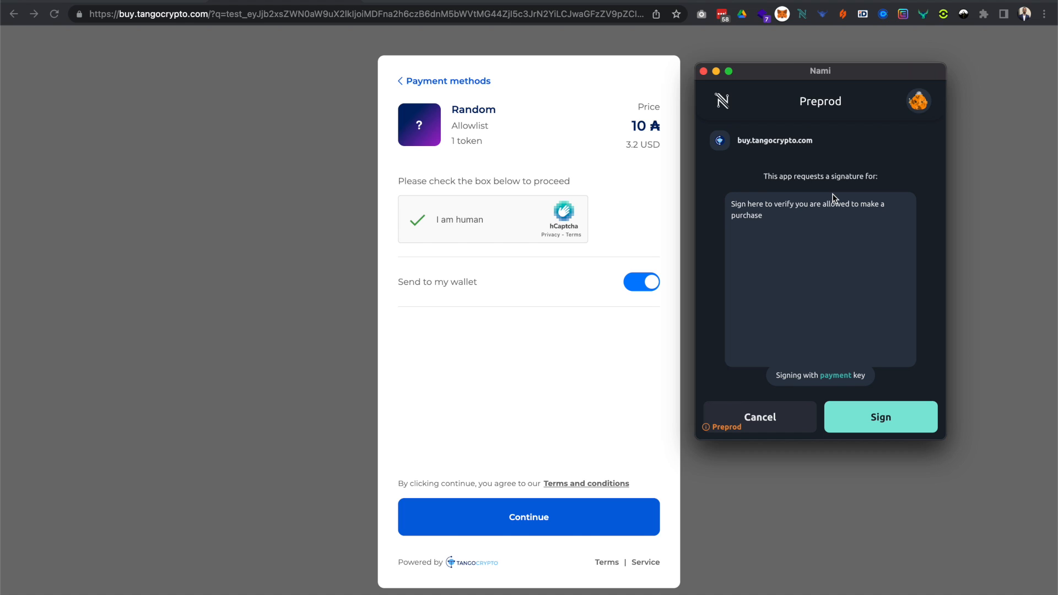
click(879, 433)
text(•••••)
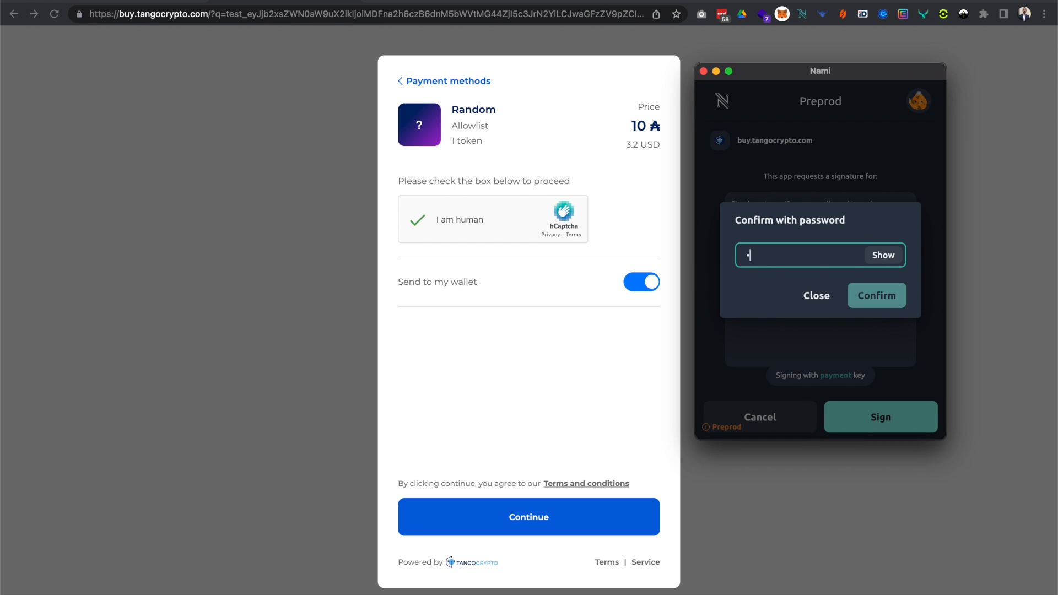
key(Return)
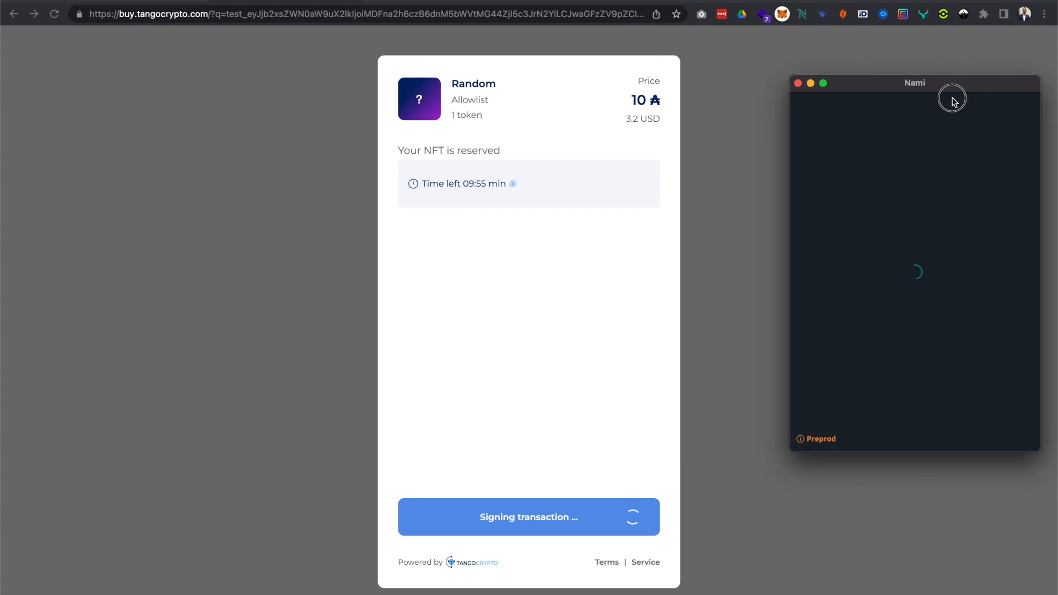
Move the Nami window aside, sign the payment transaction for the reserved NFT and confirm it with the wallet password.
drag(950, 99, 823, 94)
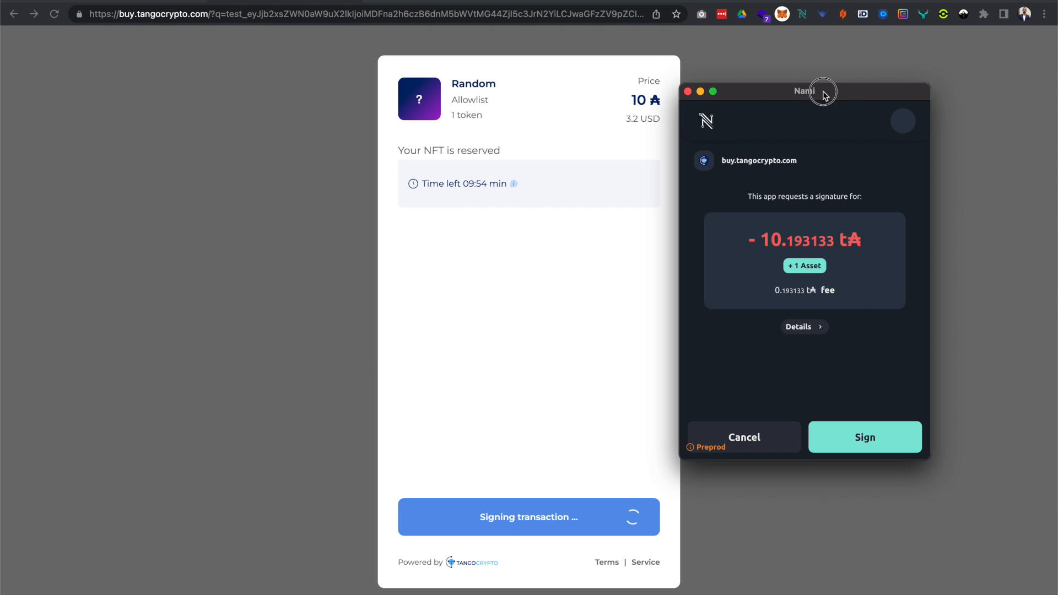
click(848, 443)
text(•••••••)
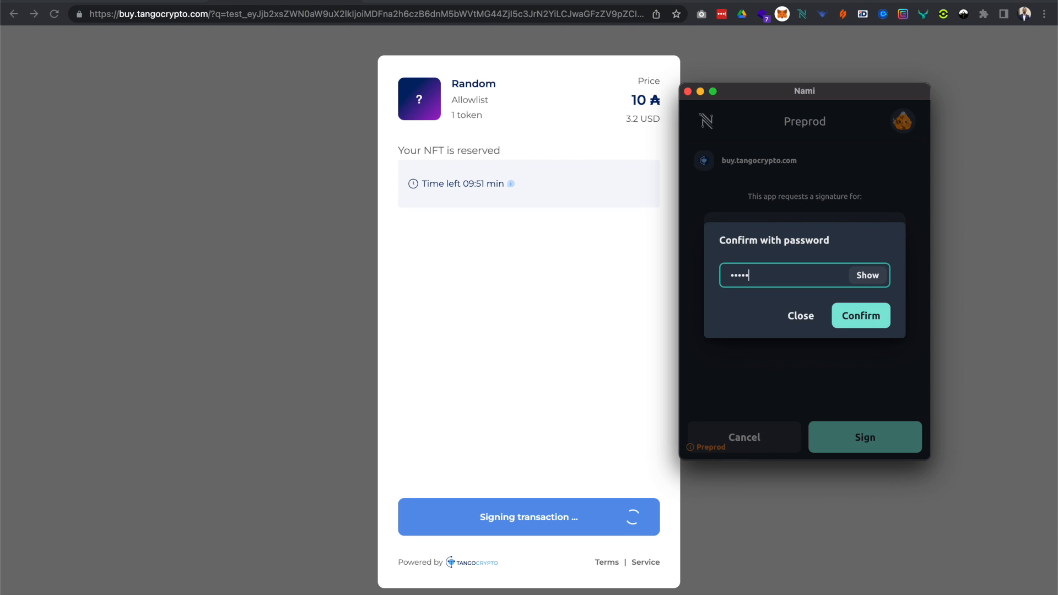
text(•)
key(Return)
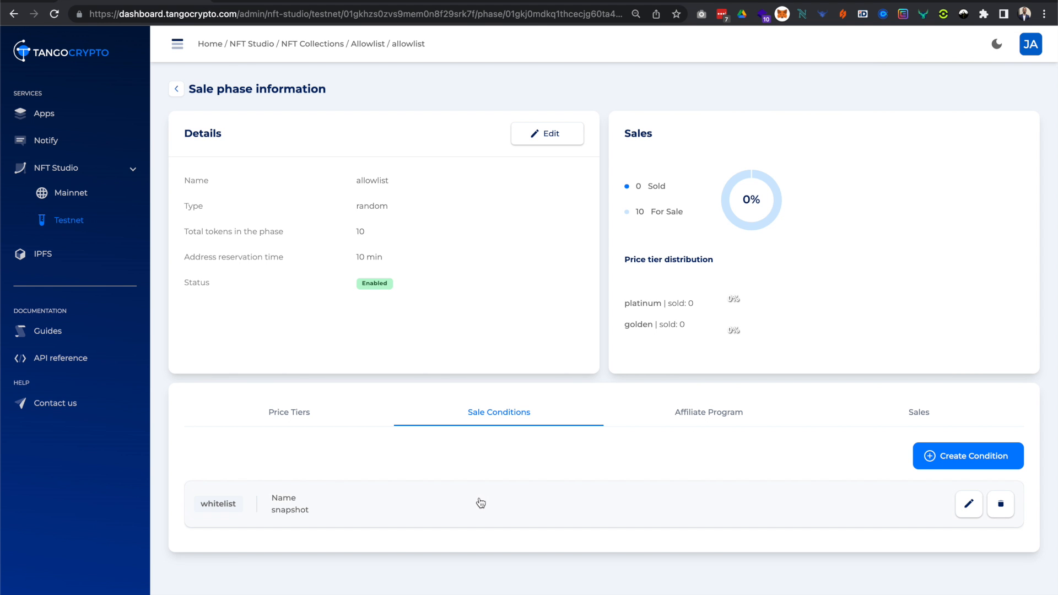
Open the snapshot whitelist's details and examine the quantity and minted share of the added wallet address.
click(480, 503)
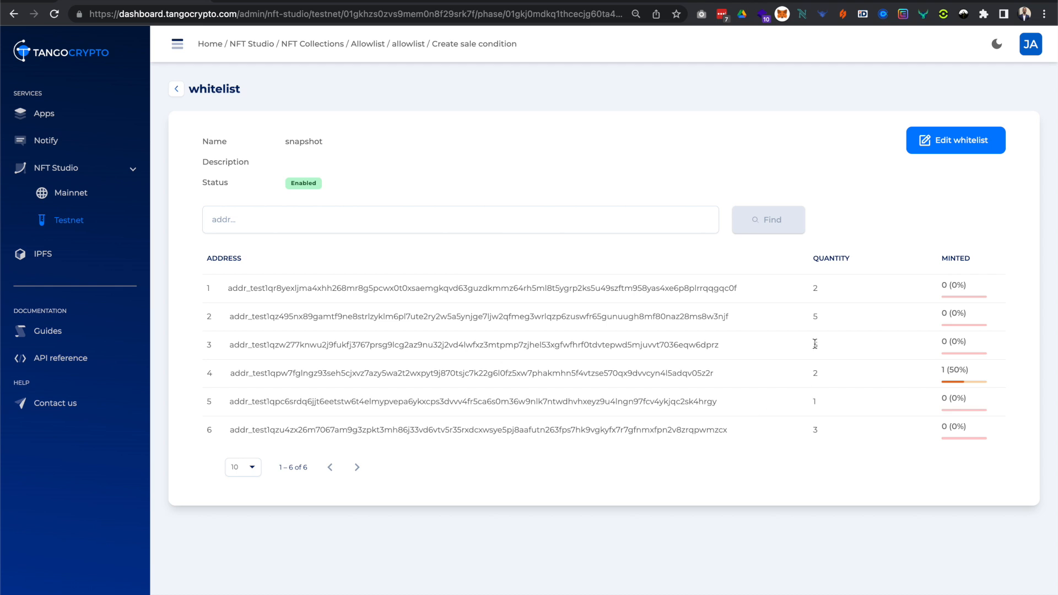
drag(240, 374, 822, 373)
Reload the payment page for the 10 ADA tier, choose Nami as the paying wallet and start the human verification.
click(263, 2)
click(55, 15)
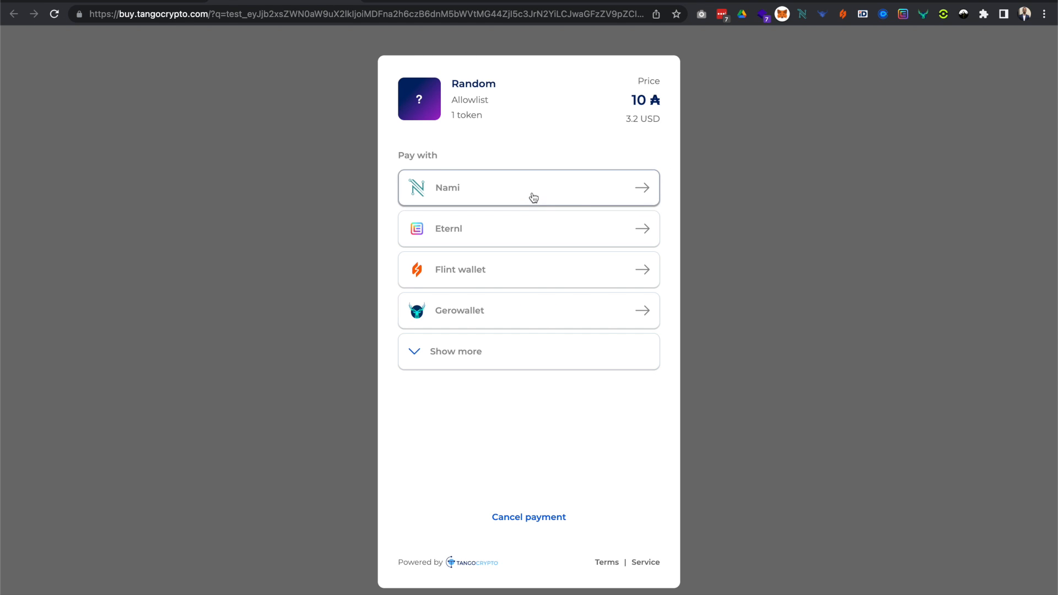
click(551, 198)
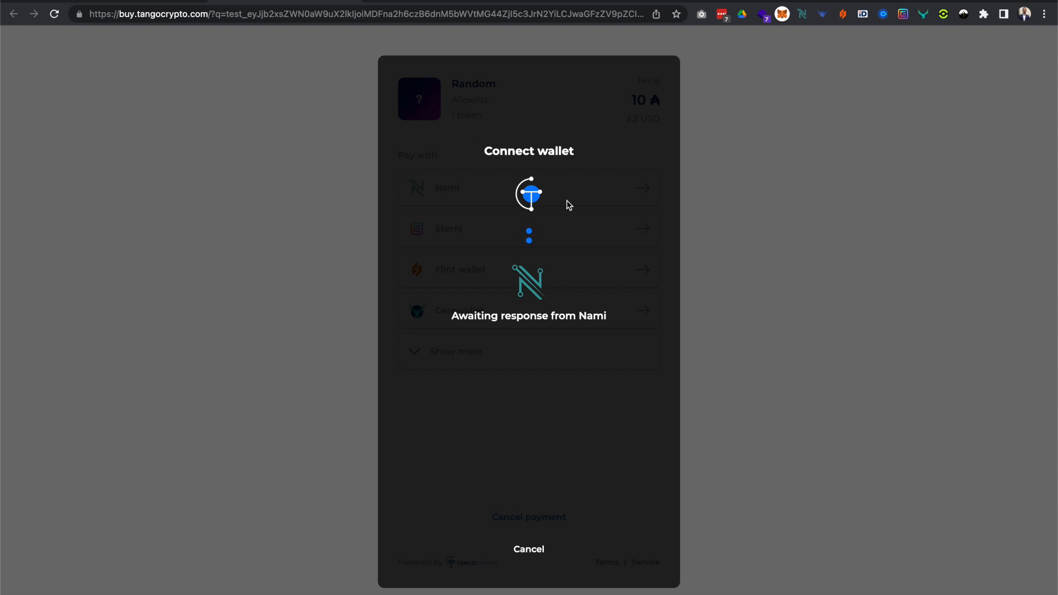
click(417, 219)
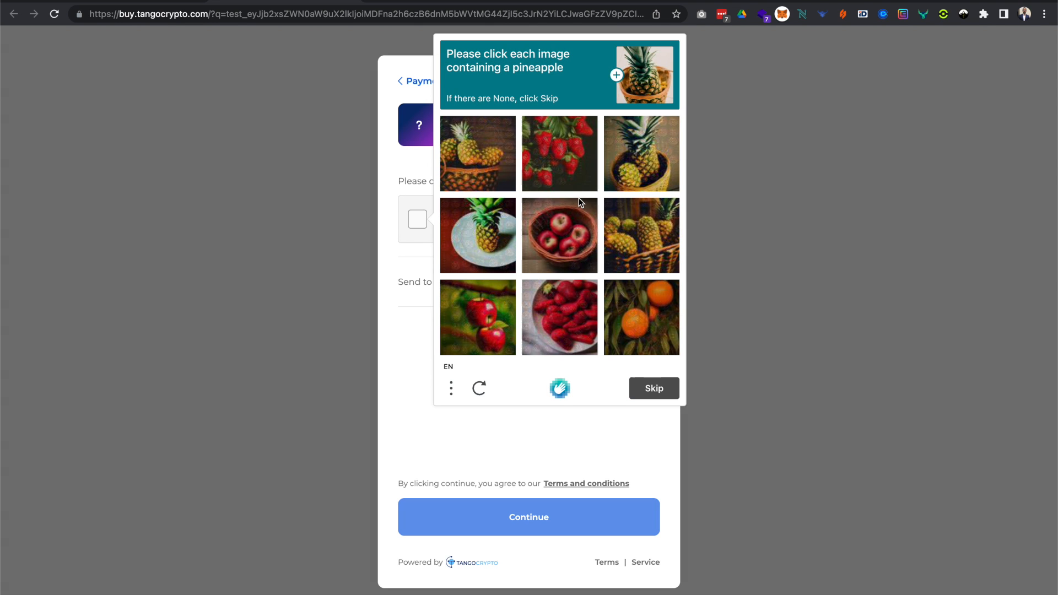
Select the four pineapple images in the human verification challenge and verify the answer.
click(674, 172)
click(641, 236)
click(499, 168)
click(475, 241)
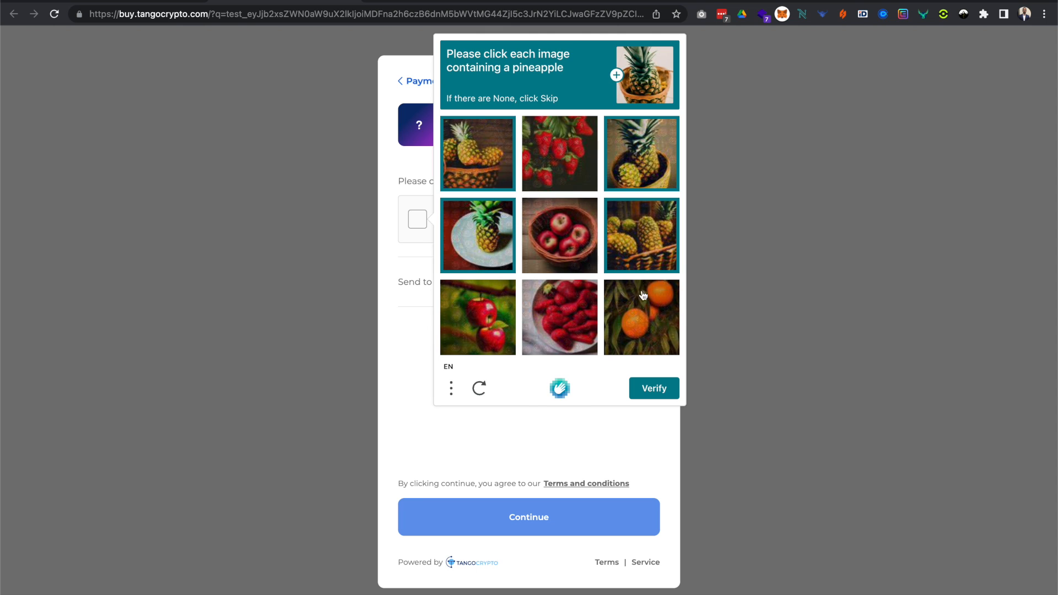
click(646, 389)
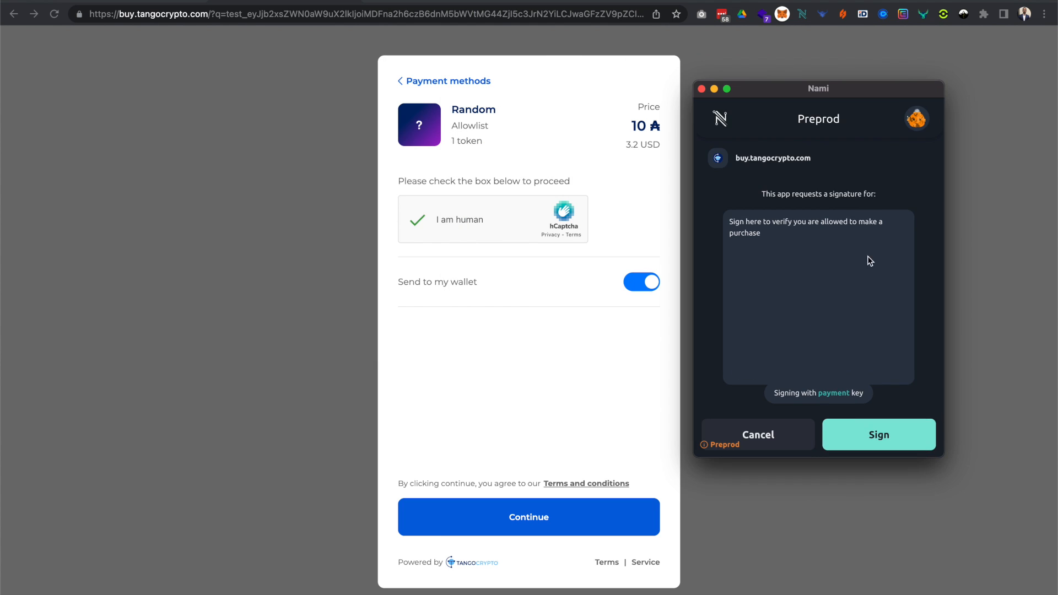
Sign the purchase permission request in Nami and confirm it with the wallet password.
click(879, 435)
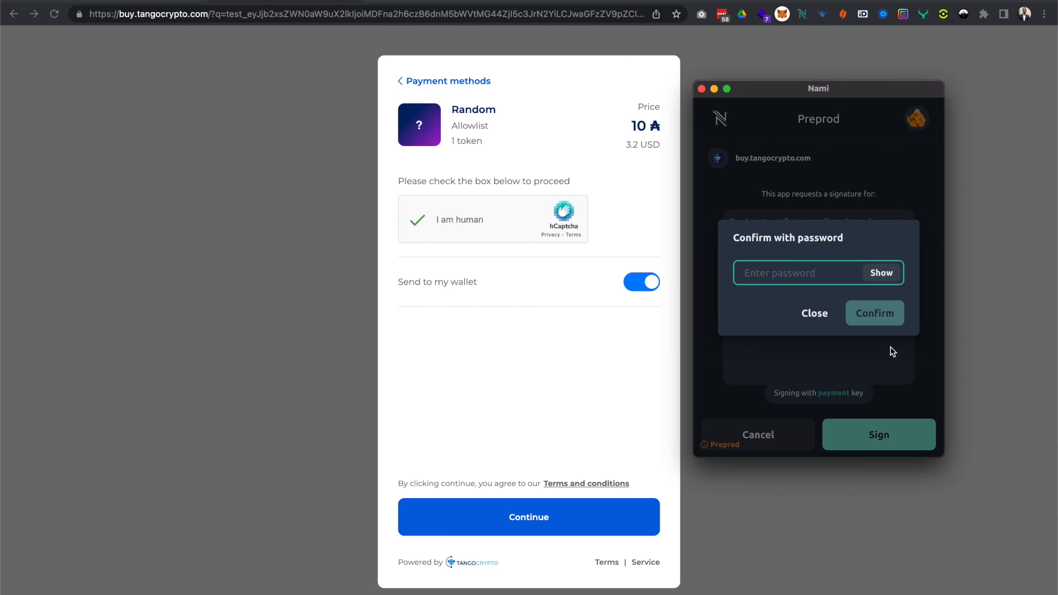
text(•••••••)
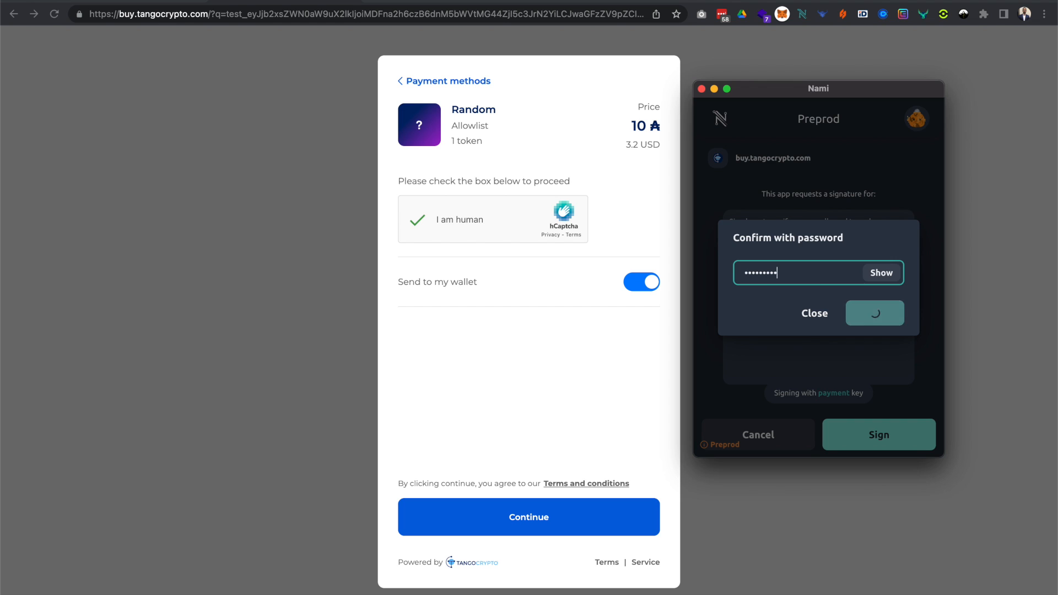
text(•)
key(Return)
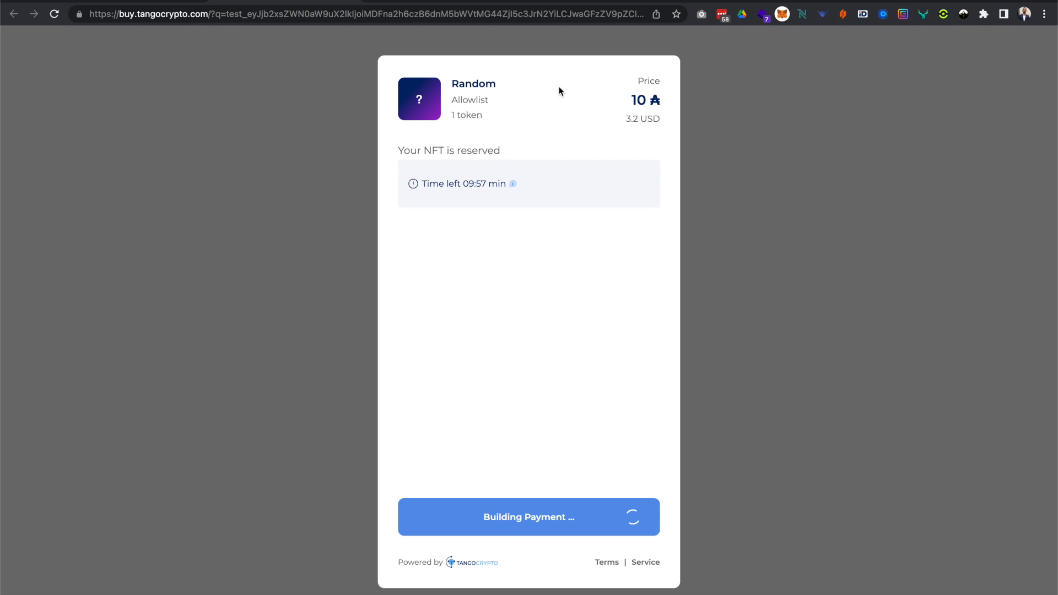
Move the Nami window beside the payment form and sign the 10 ADA payment transaction with the wallet password.
drag(553, 3, 864, 92)
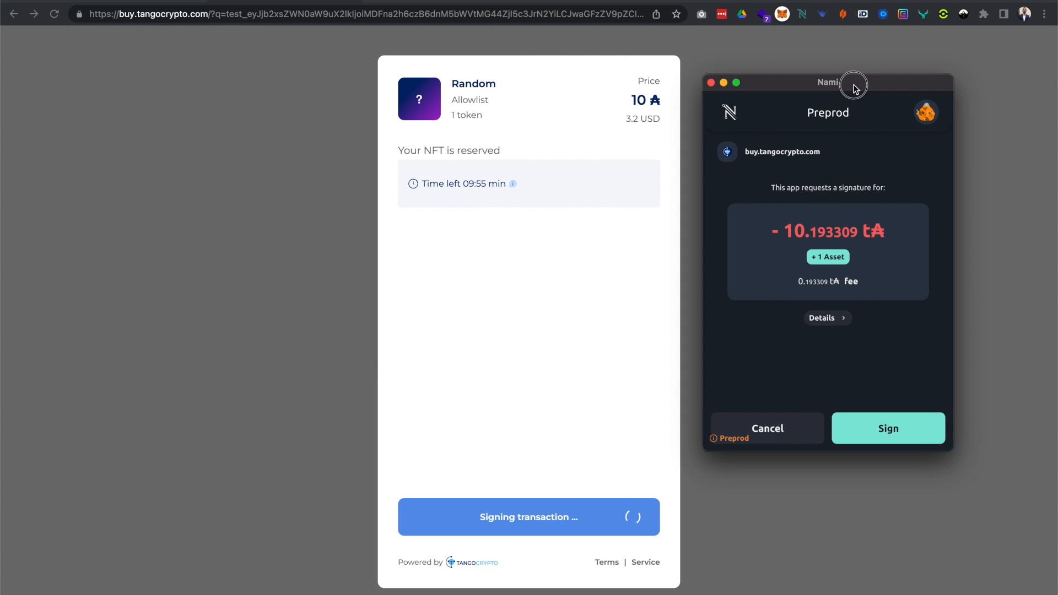
click(878, 428)
text(********)
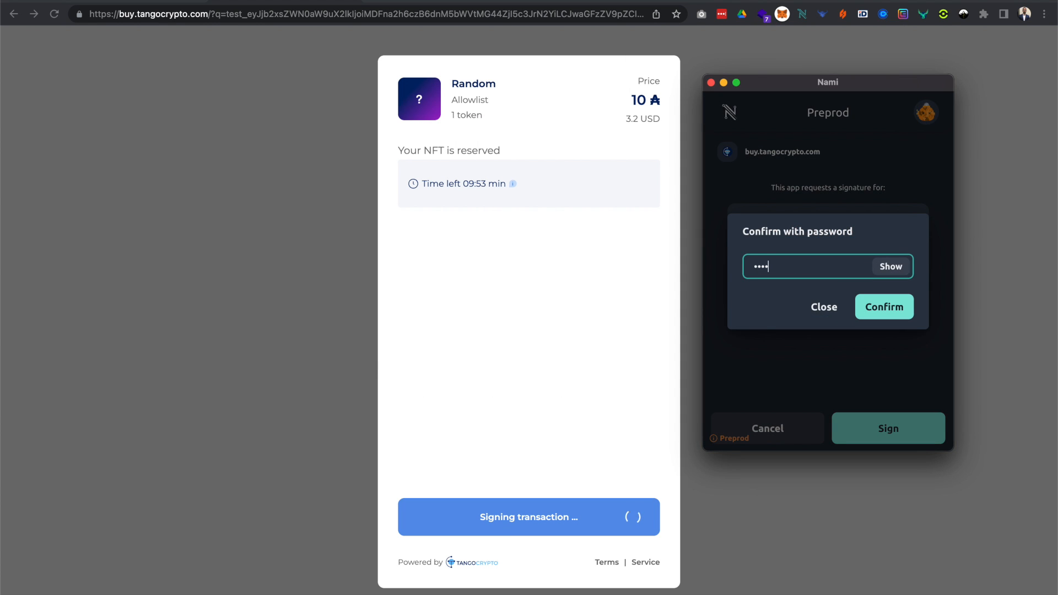
key(Return)
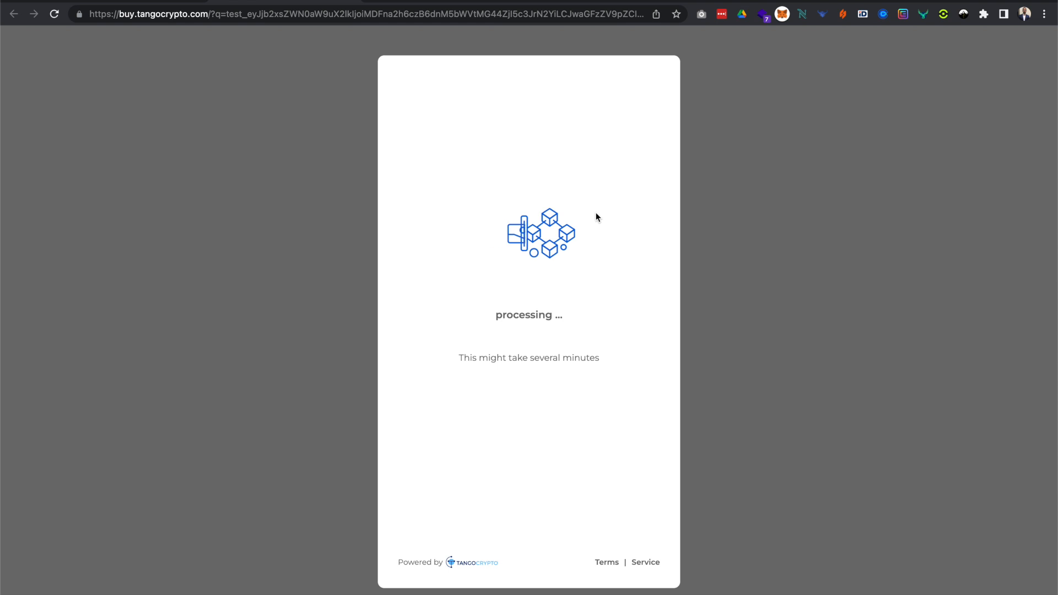
Go back to the dashboard, reopen the snapshot whitelist and check the quantity allowed for the fourth address.
click(146, 1)
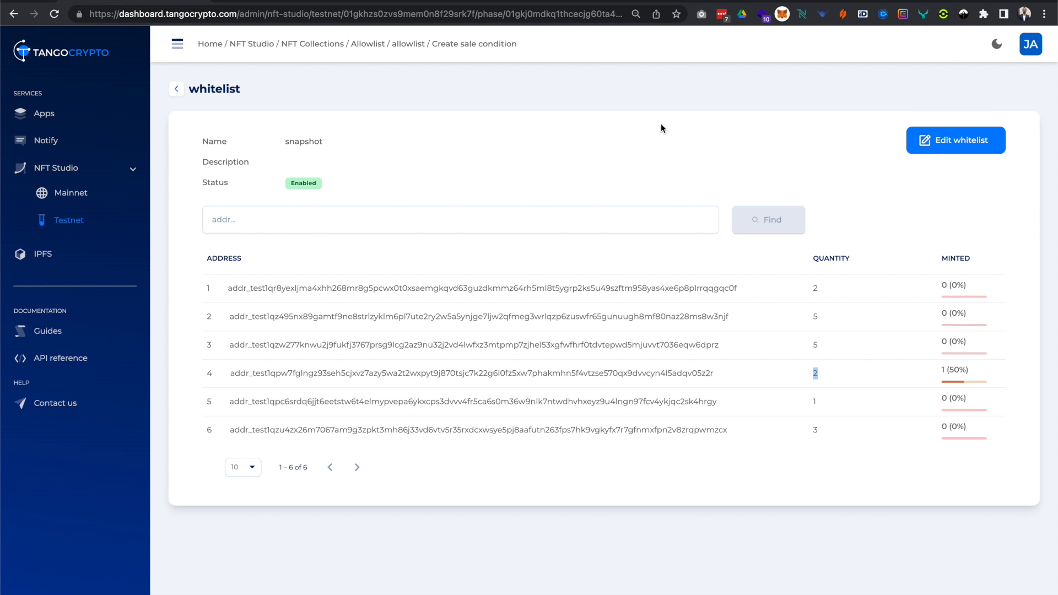
click(176, 89)
click(534, 486)
double_click(821, 379)
Return to the sale phase's price tiers and open the payment page for the platinum tier.
click(177, 90)
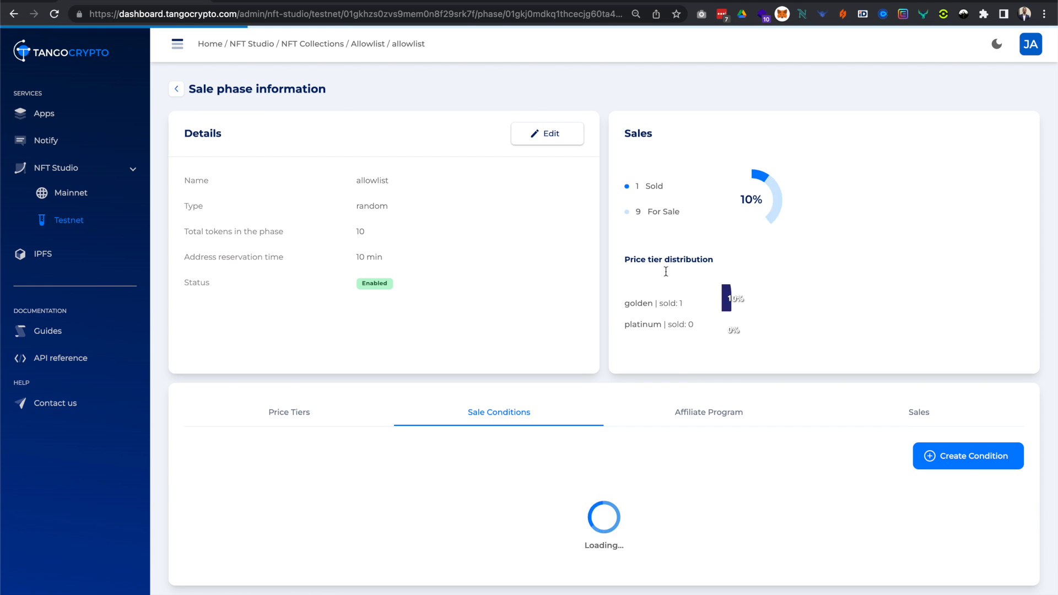
click(259, 424)
scroll(655, 489, down, 1)
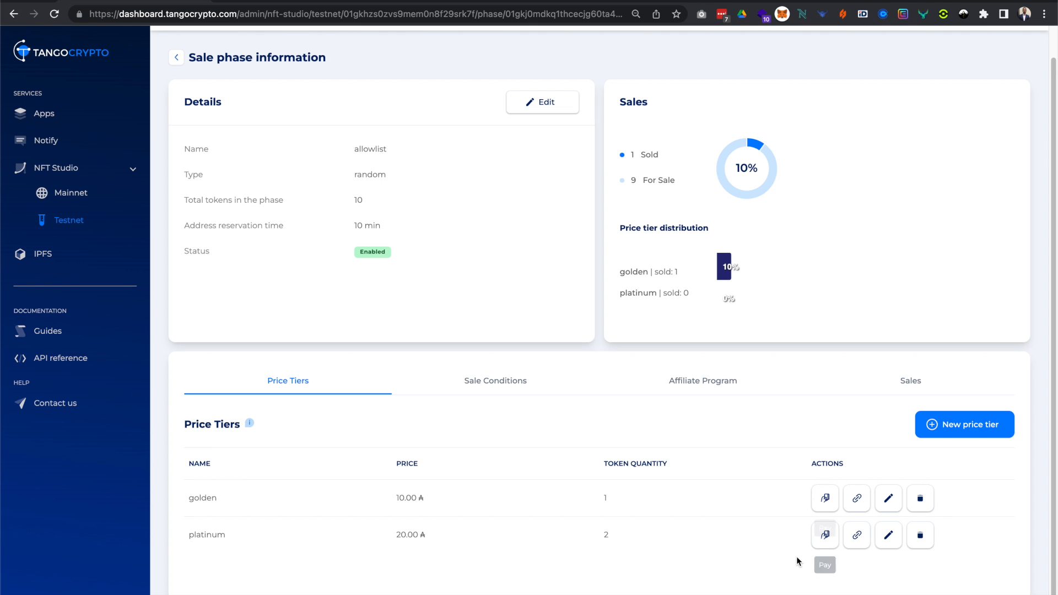
click(822, 536)
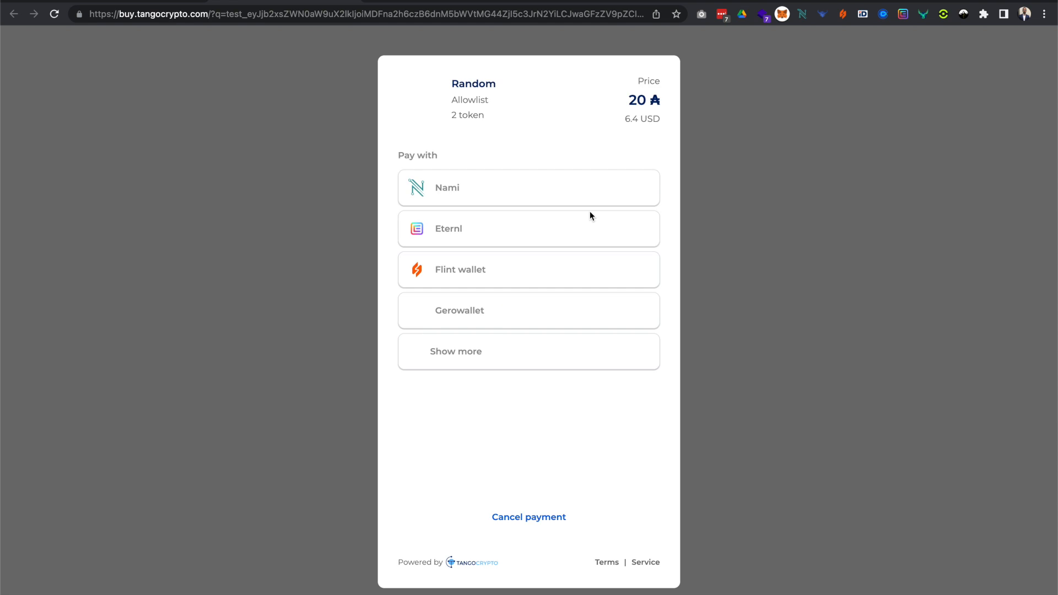
Try to buy the two-token platinum tier with the Nami wallet, completing the human check and continuing to the purchase.
click(524, 190)
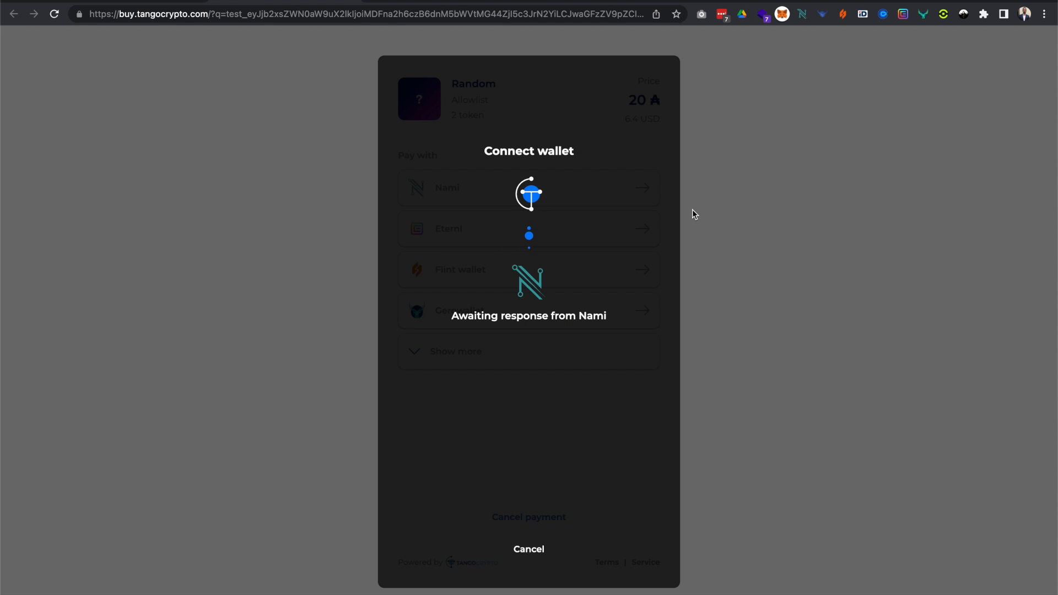
click(423, 229)
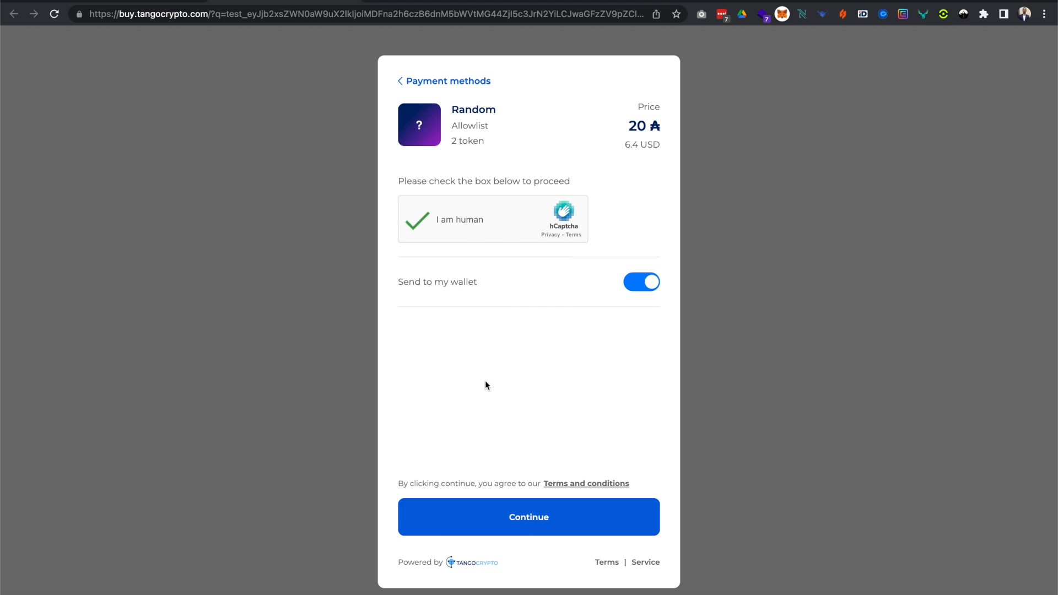
click(525, 531)
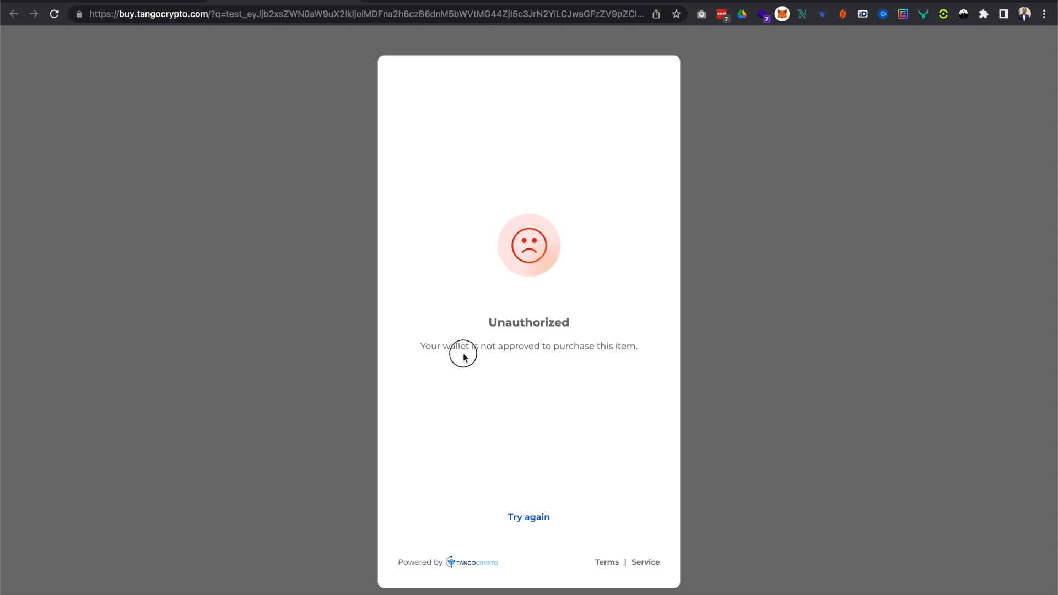
drag(628, 346, 639, 346)
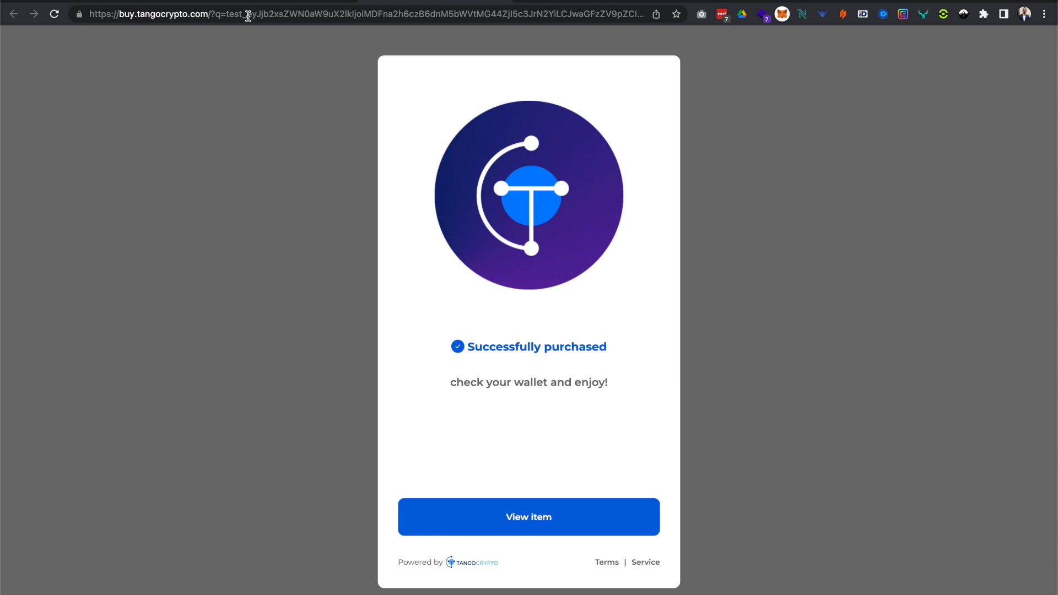
Reopen the snapshot whitelist, examine the fourth address's quantity and minted share, and compare with the golden tier's purchase result.
click(160, 3)
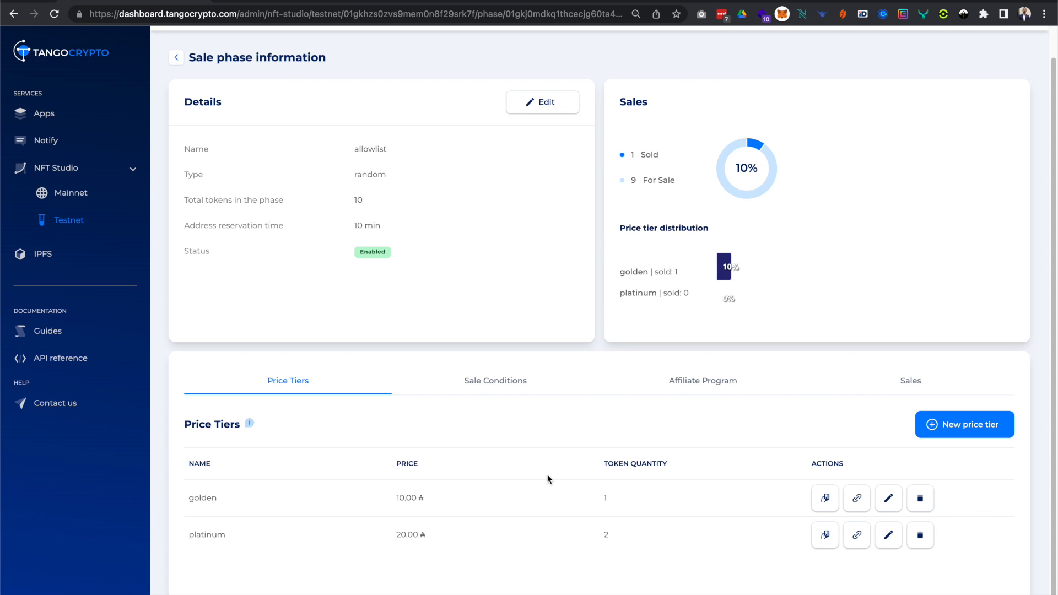
click(511, 396)
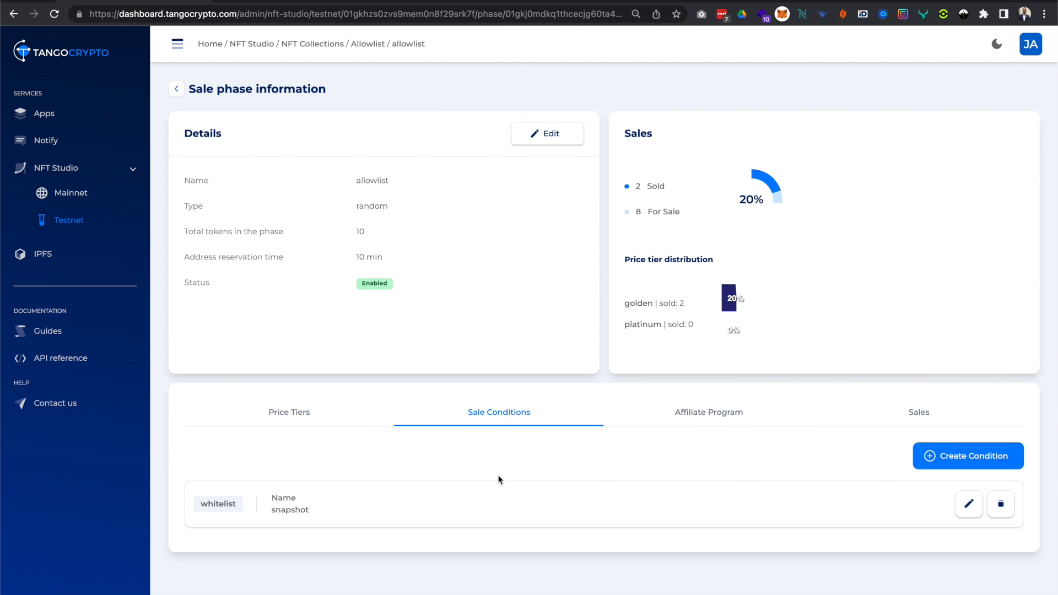
click(623, 483)
drag(231, 373, 800, 372)
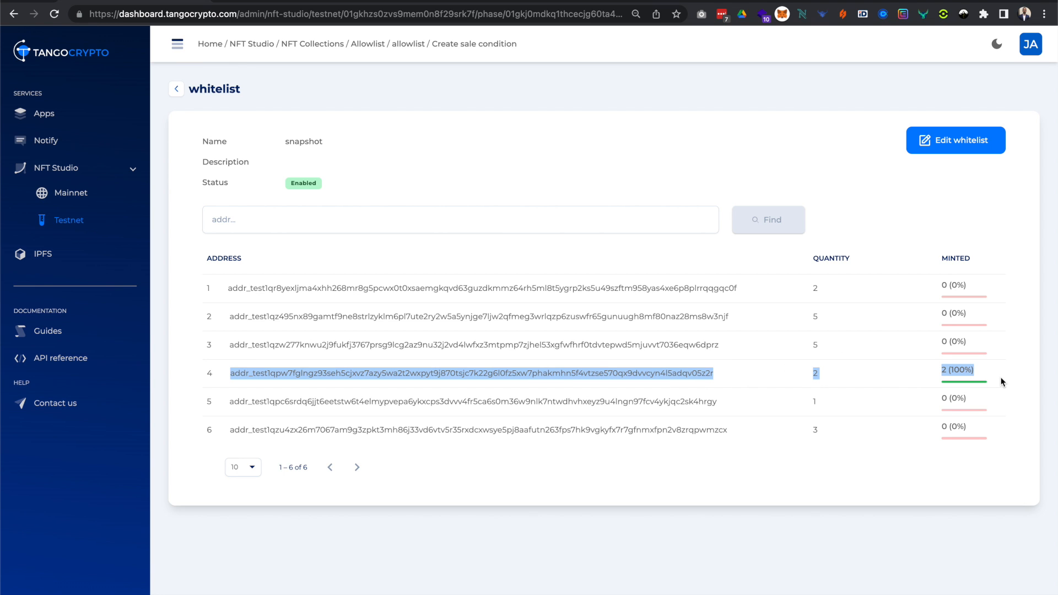
click(425, 2)
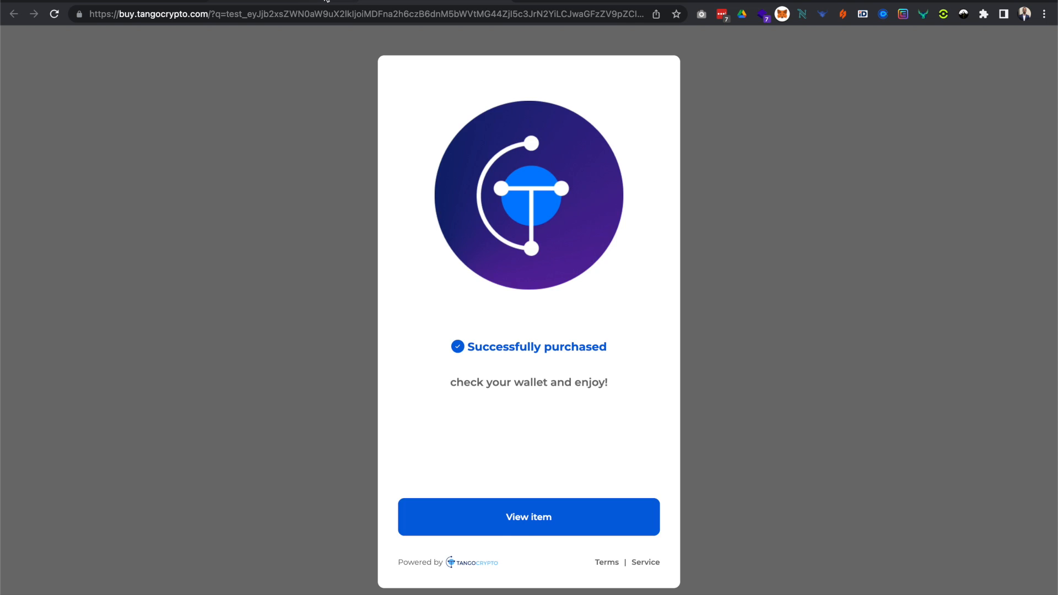
click(127, 2)
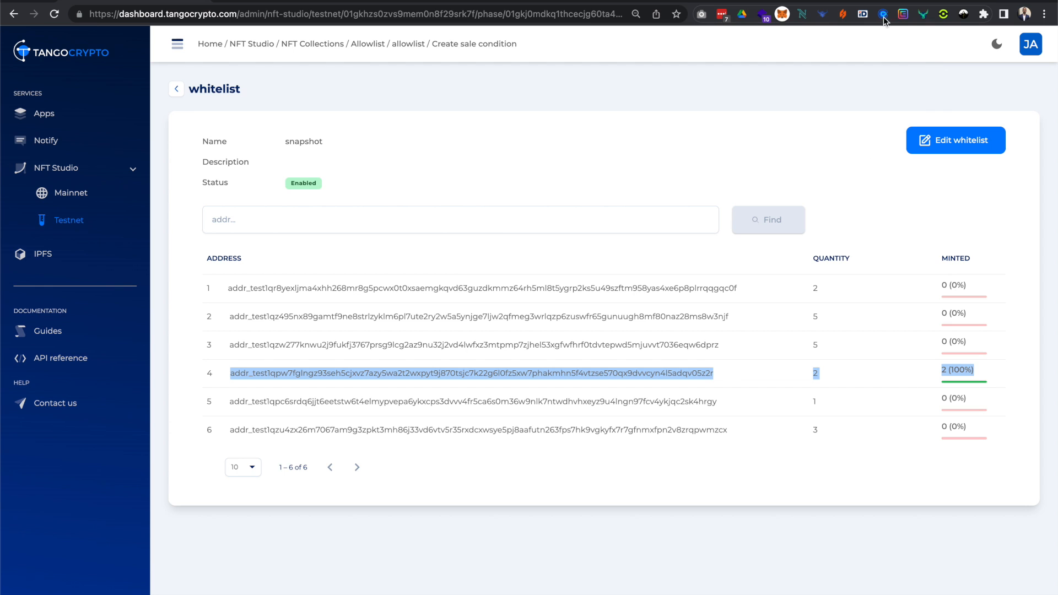
Copy the receive address from the Nami wallet and search for it in the snapshot whitelist.
click(803, 15)
click(708, 152)
click(708, 301)
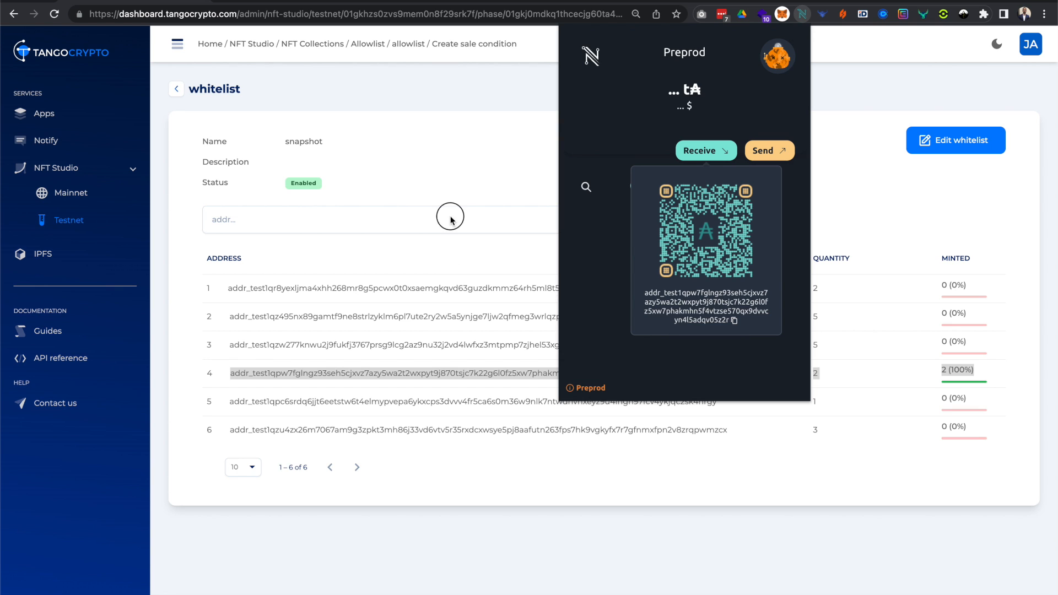
click(451, 221)
key(super+v)
click(785, 231)
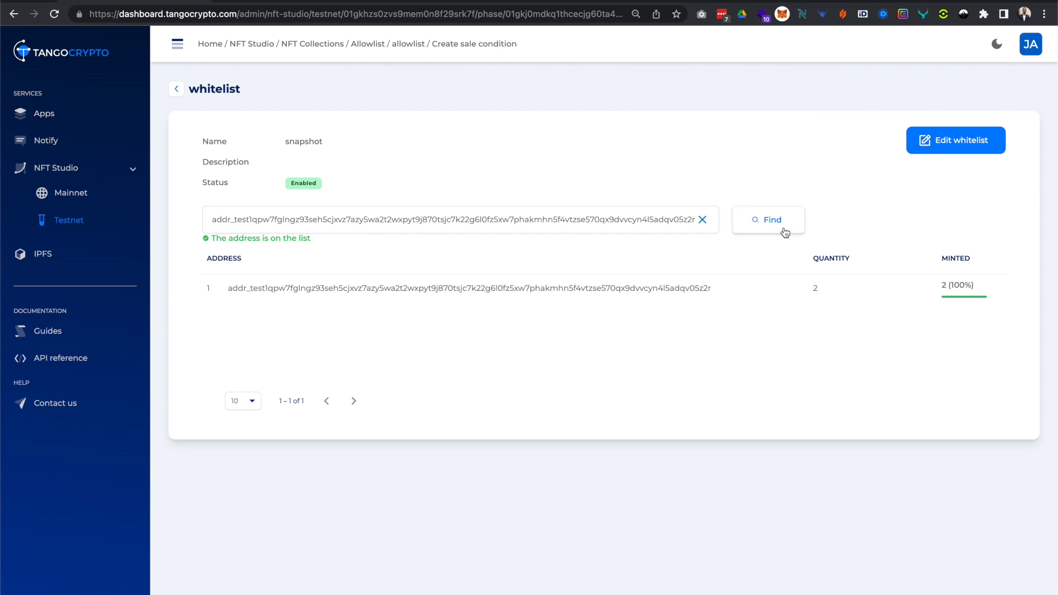
Examine the quantity and minted share of the found address and clear the address search.
drag(238, 287, 984, 288)
click(795, 304)
click(703, 220)
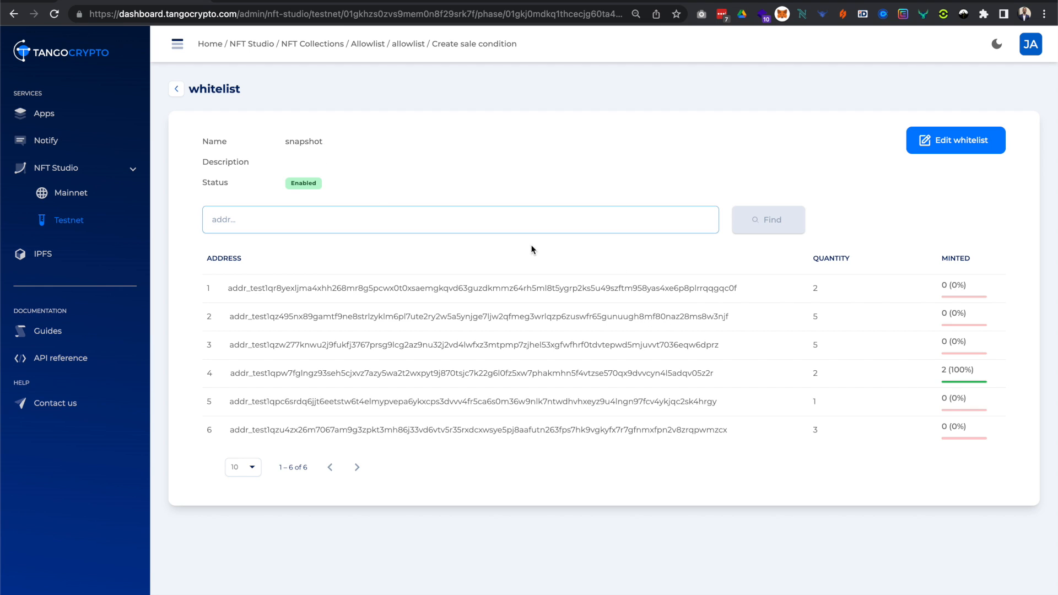
Revisit the snapshot whitelist from the sale phase and return to the Allowlist collection's sales phases.
click(177, 91)
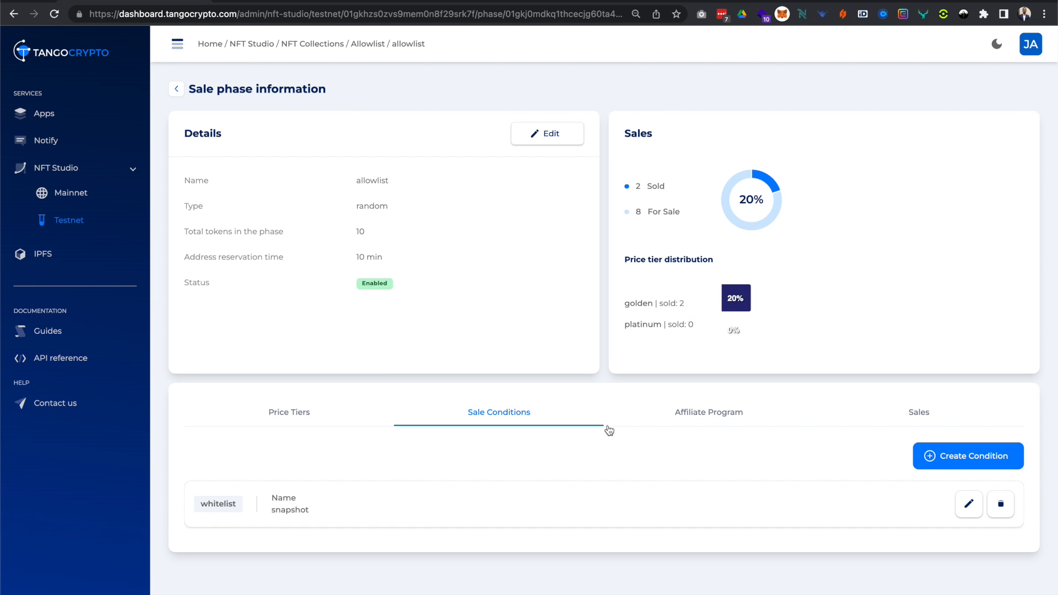
click(531, 521)
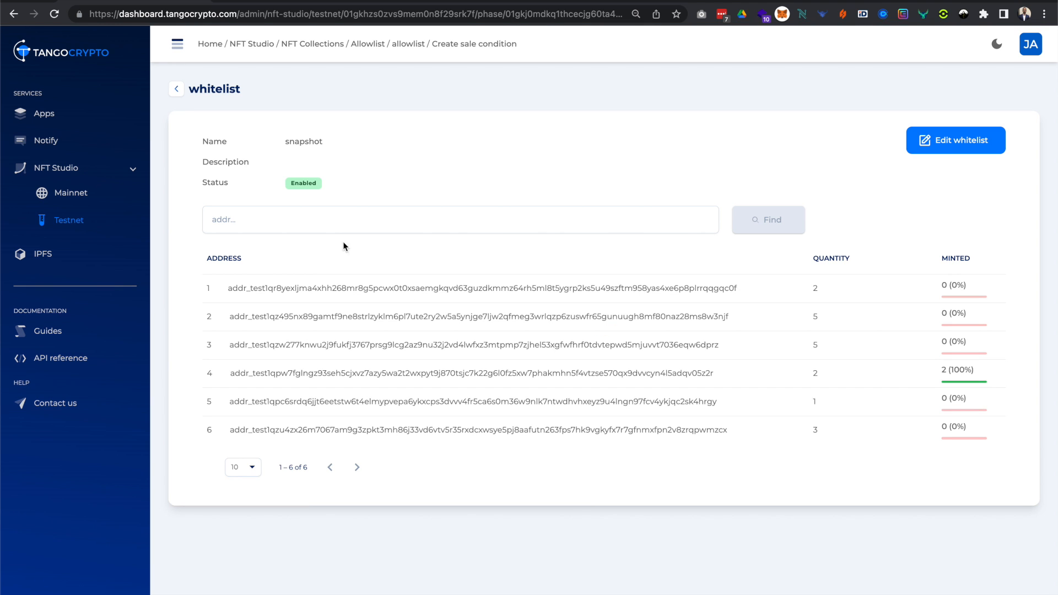
click(174, 90)
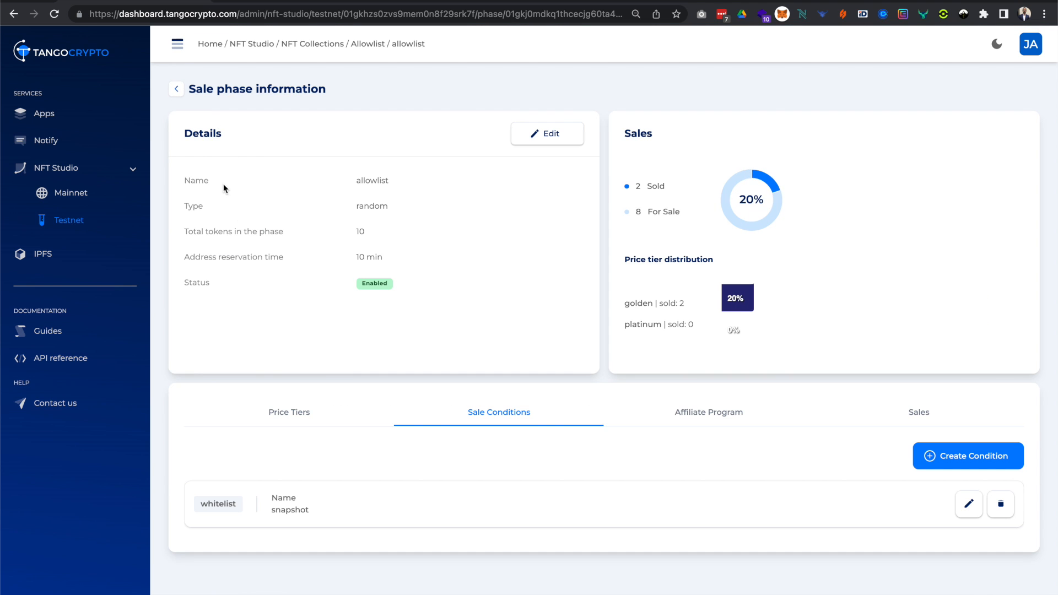
click(176, 90)
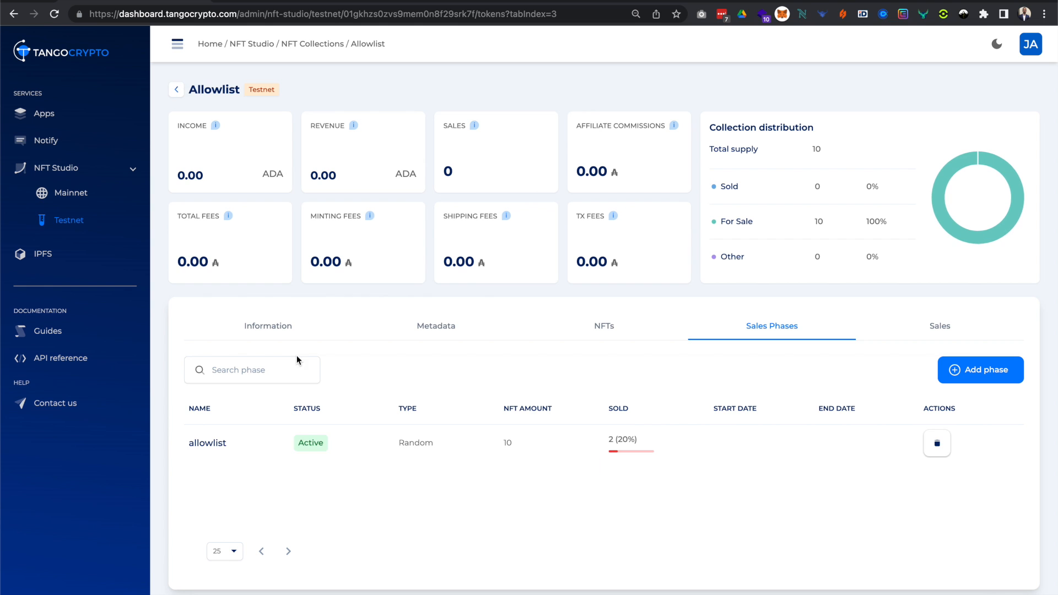
Look over the Allowlist collection's general information and the sale status of its NFTs.
click(275, 330)
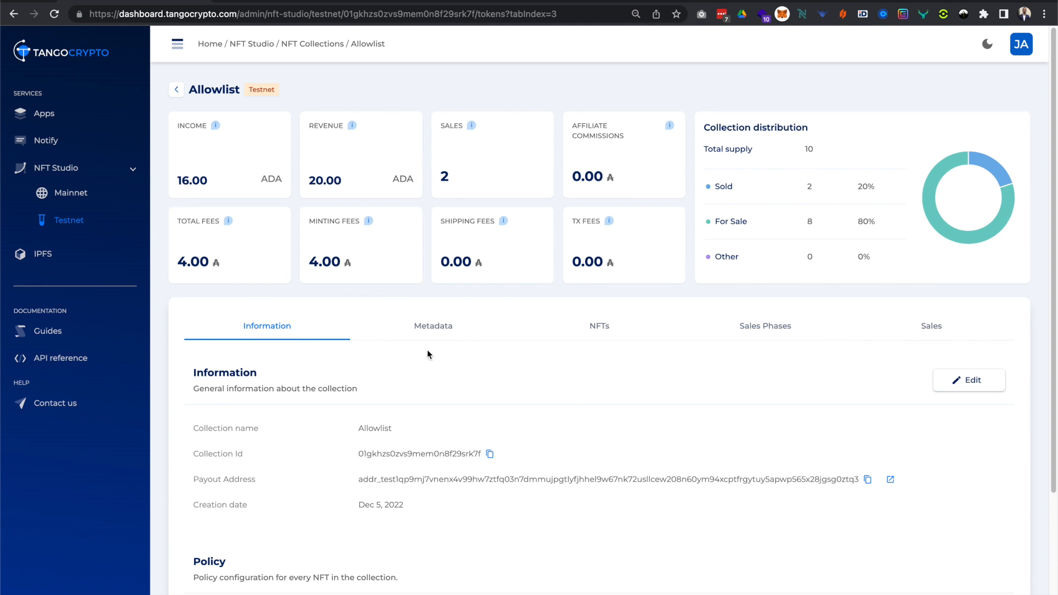
click(591, 338)
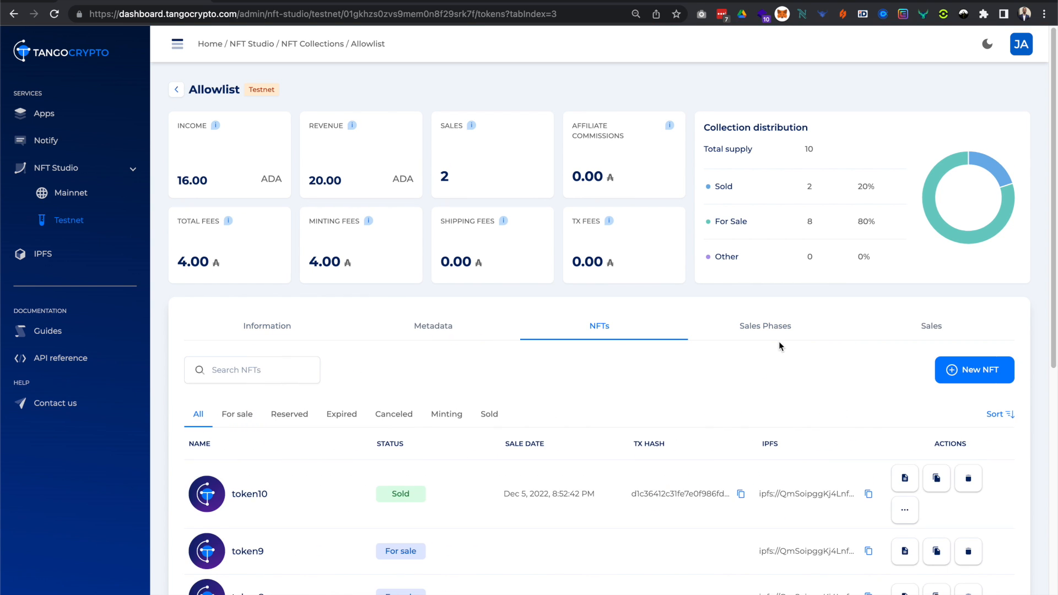
scroll(606, 386, down, 5)
scroll(834, 291, up, 3)
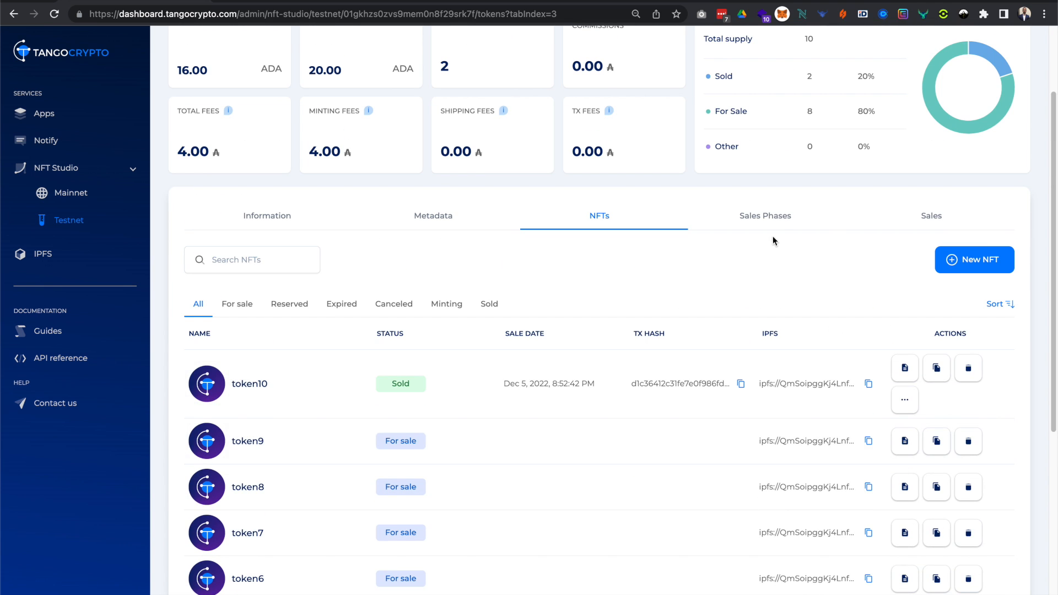
Open the allowlist phase from the collection's sales phases and show its sale conditions.
click(773, 221)
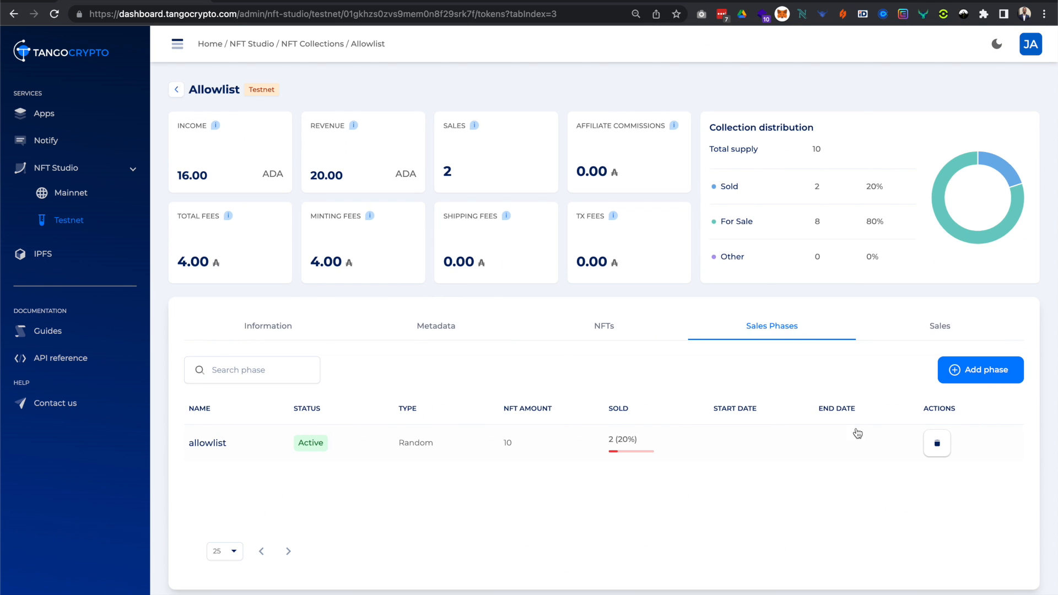
click(731, 456)
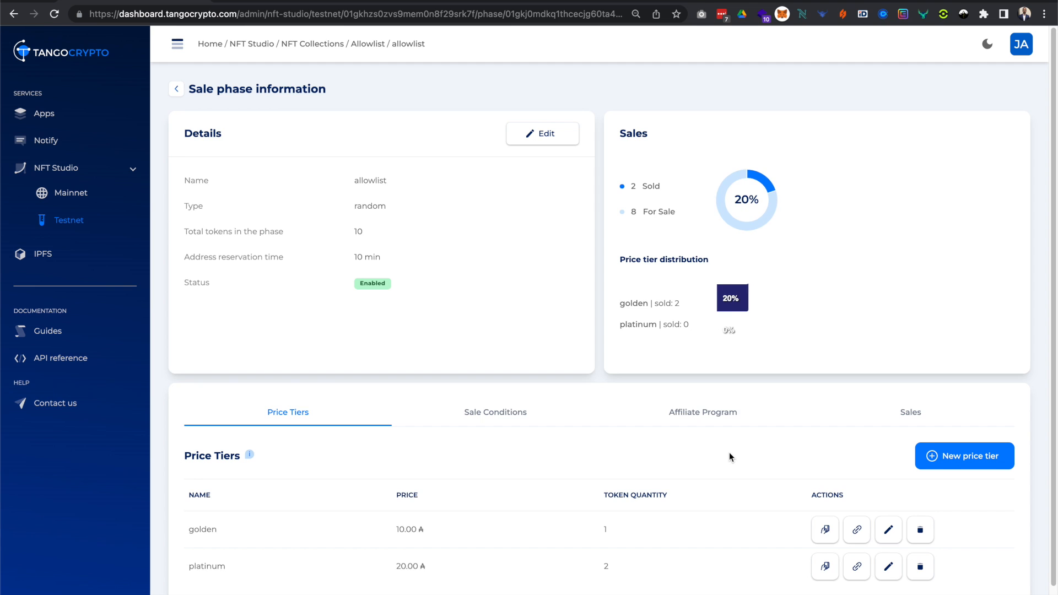
click(480, 394)
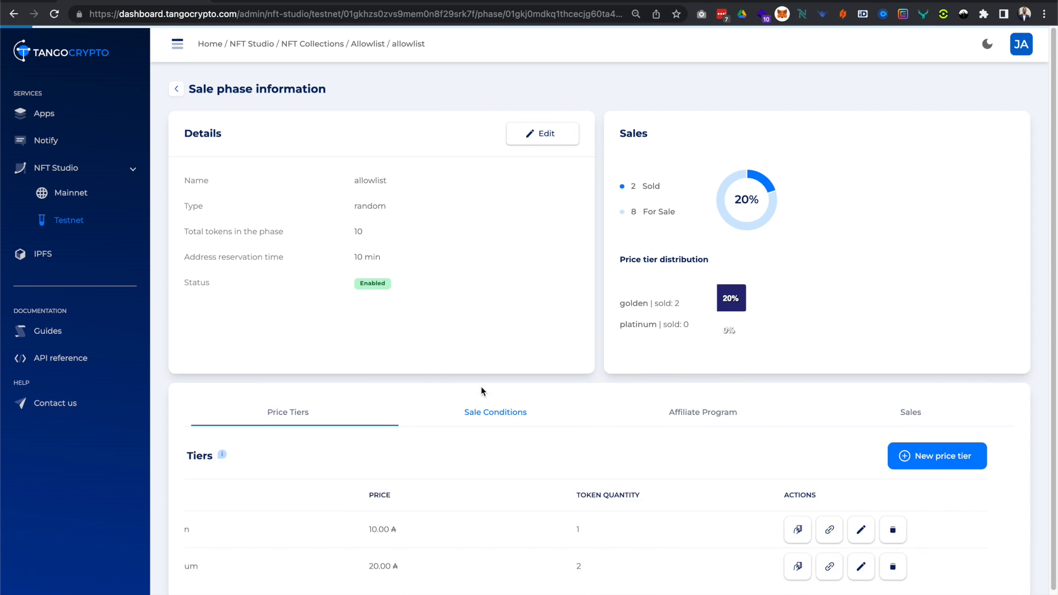